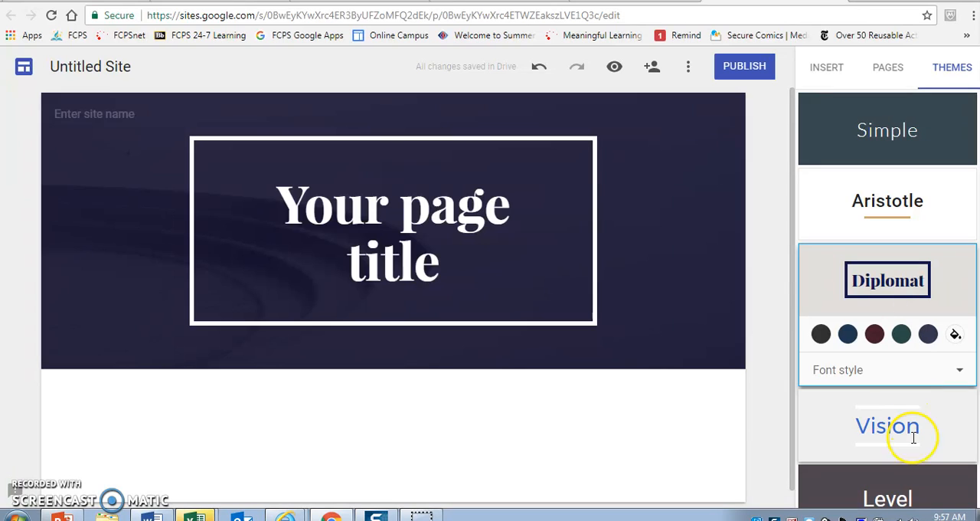
Step: Apply the Aristotle theme to the site and activate the site name field
left_click(906, 219)
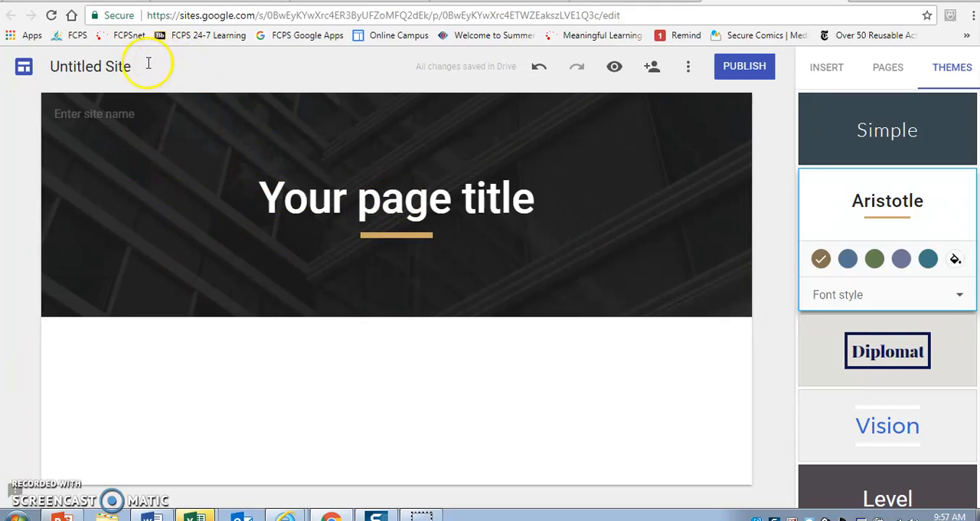
left_click(100, 117)
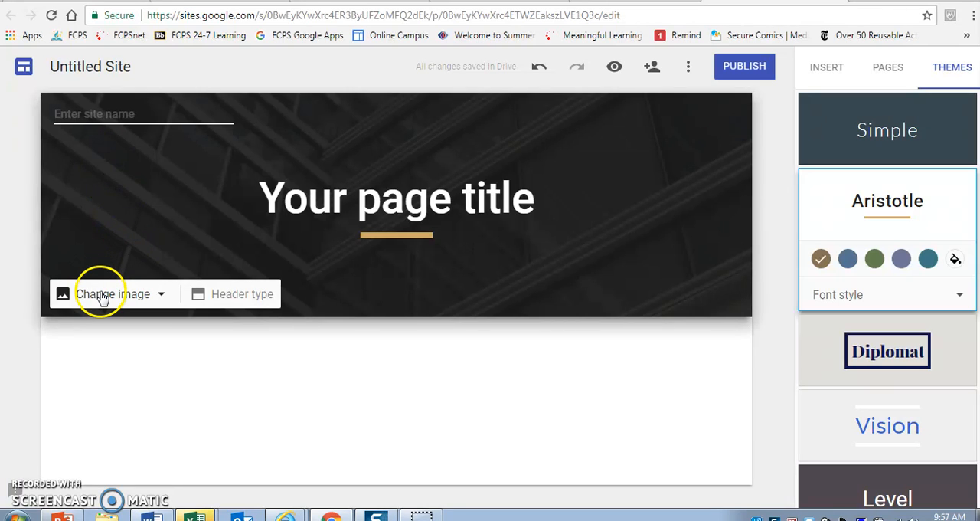
Step: Search Google images for "Civil Rights demonstrations" as a replacement for the page's header image
left_click(102, 296)
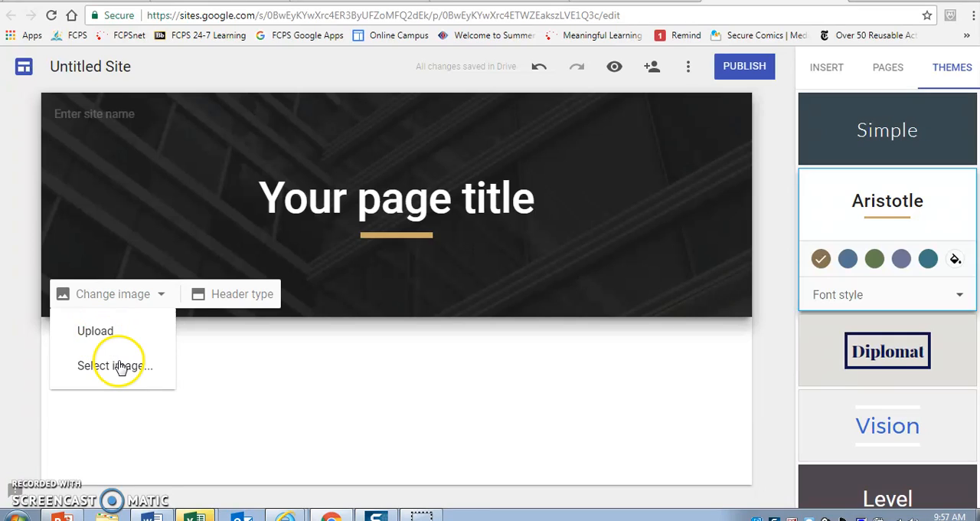
left_click(119, 366)
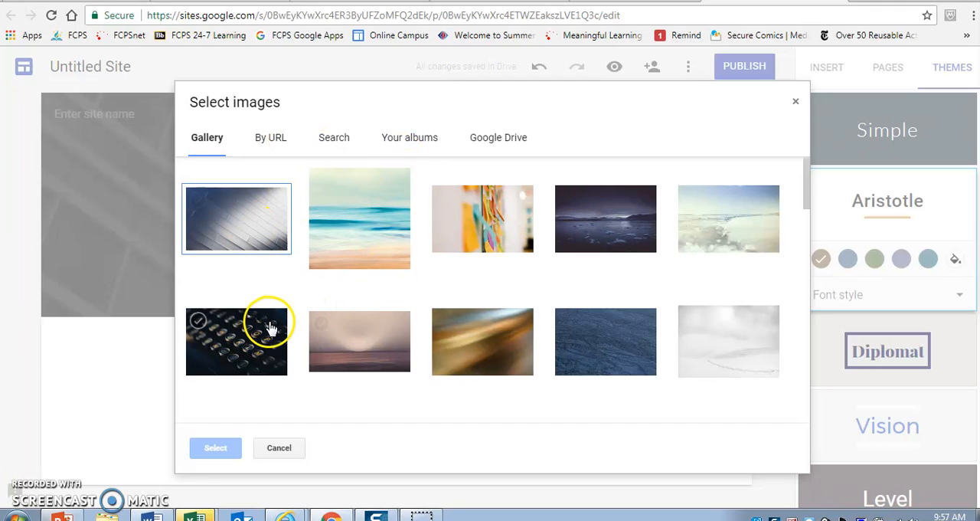
left_click(337, 146)
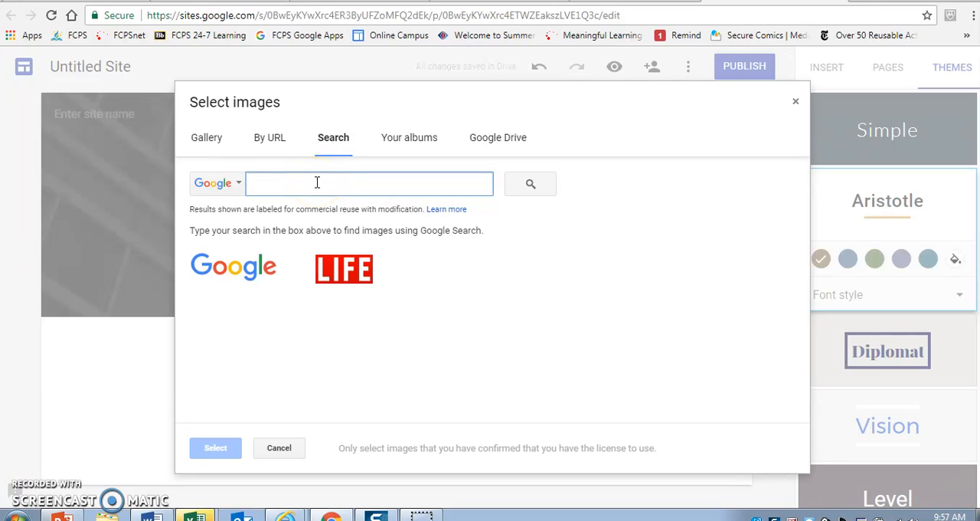
type("Civil Rights demonstrationg")
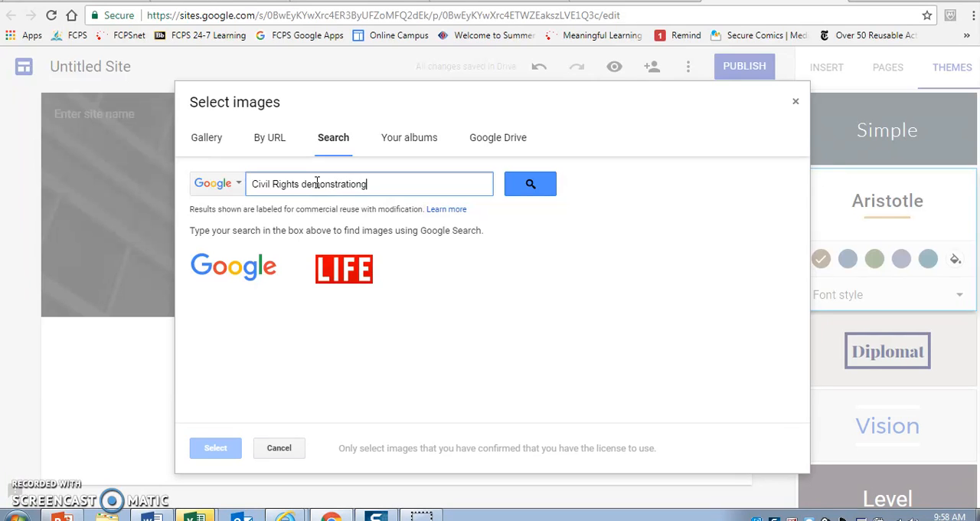
key("Return")
left_click(406, 189)
key("BackSpace")
type("s")
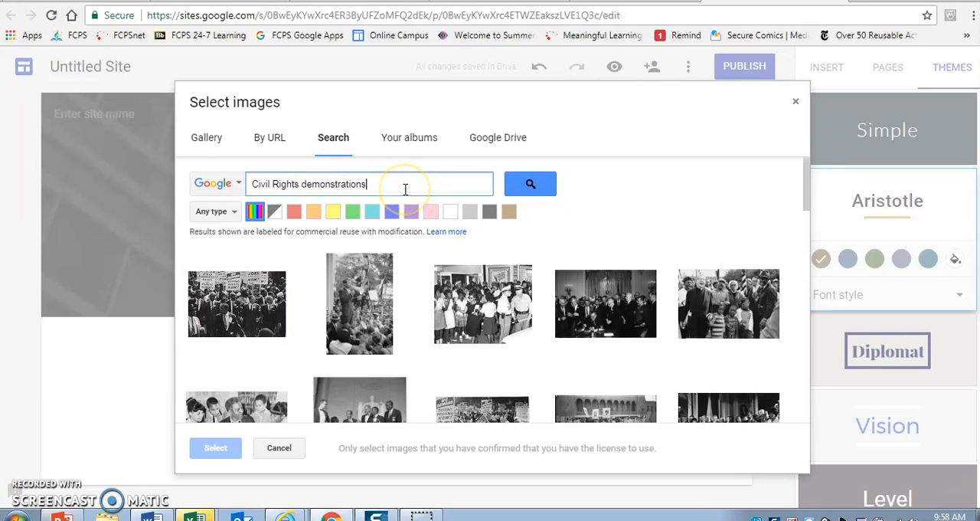
Step: Try the first result, the 1963 march on Washington photo, as the header image, checking its source link options, and reset the header image
left_click(236, 313)
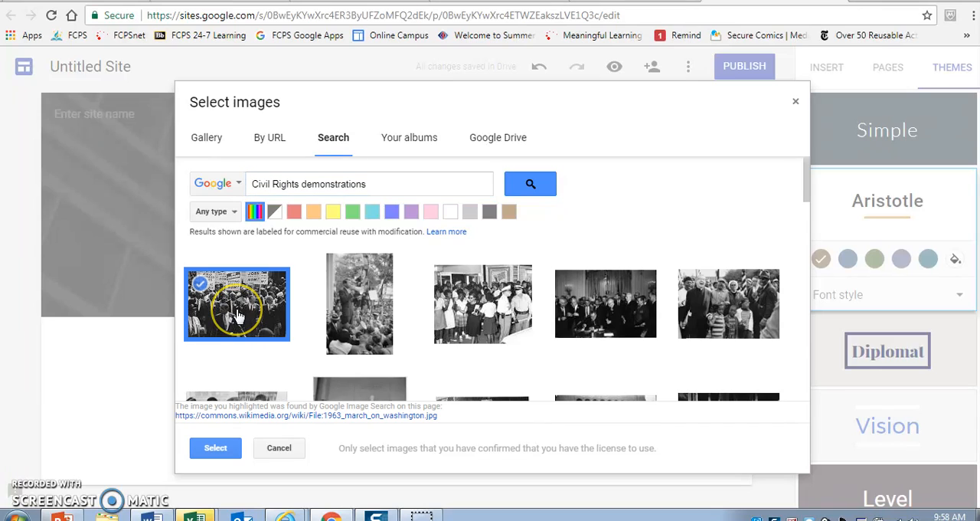
right_click(232, 423)
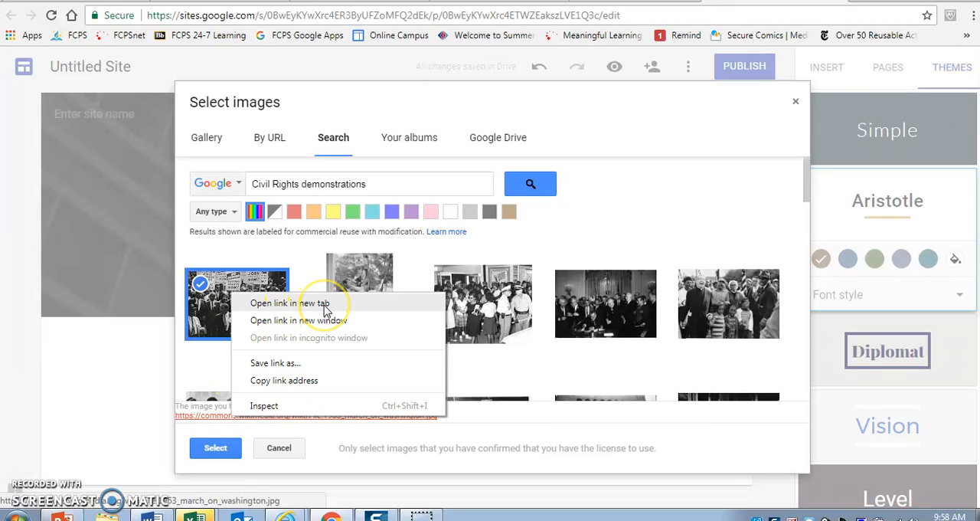
left_click(496, 427)
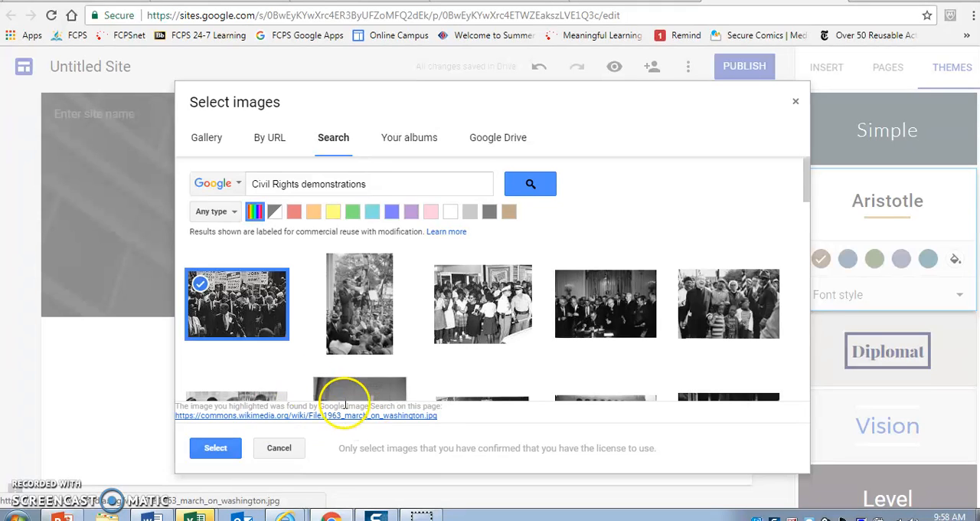
right_click(231, 424)
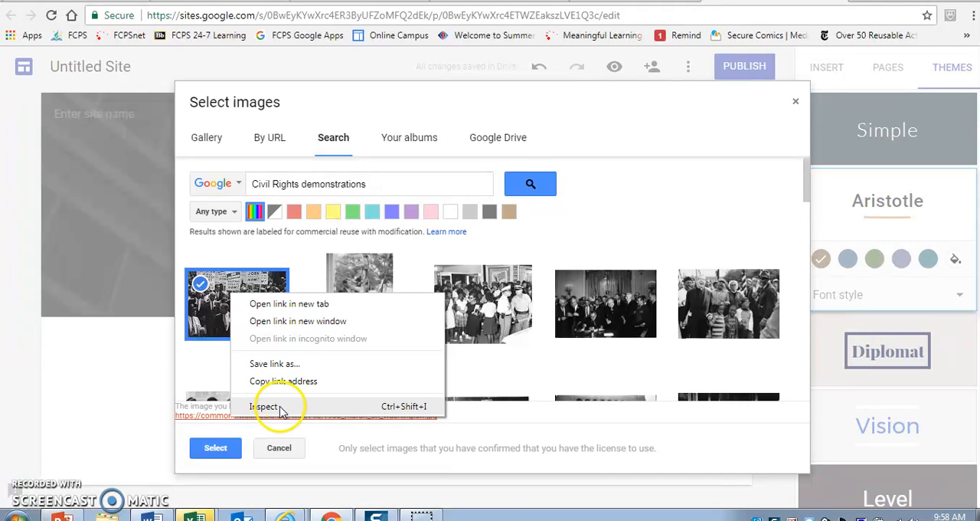
left_click(205, 314)
left_click(205, 314)
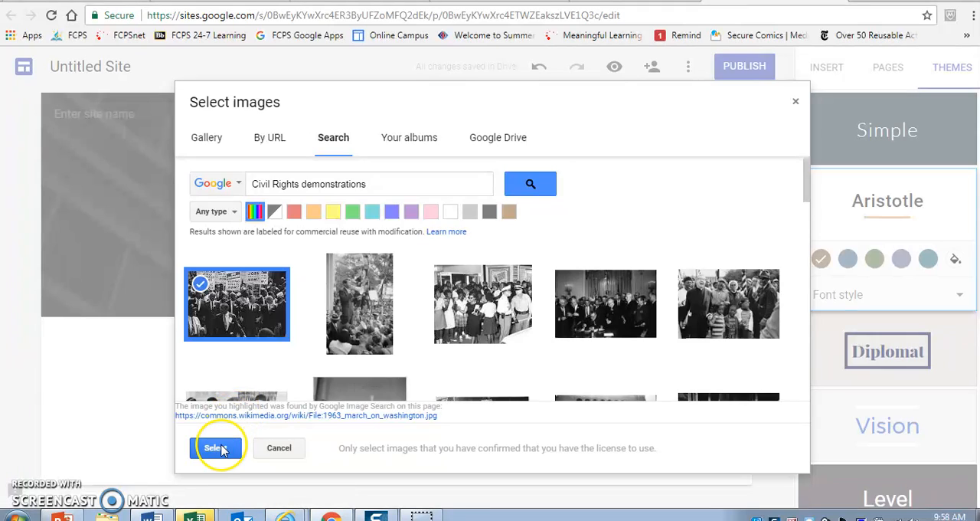
left_click(218, 446)
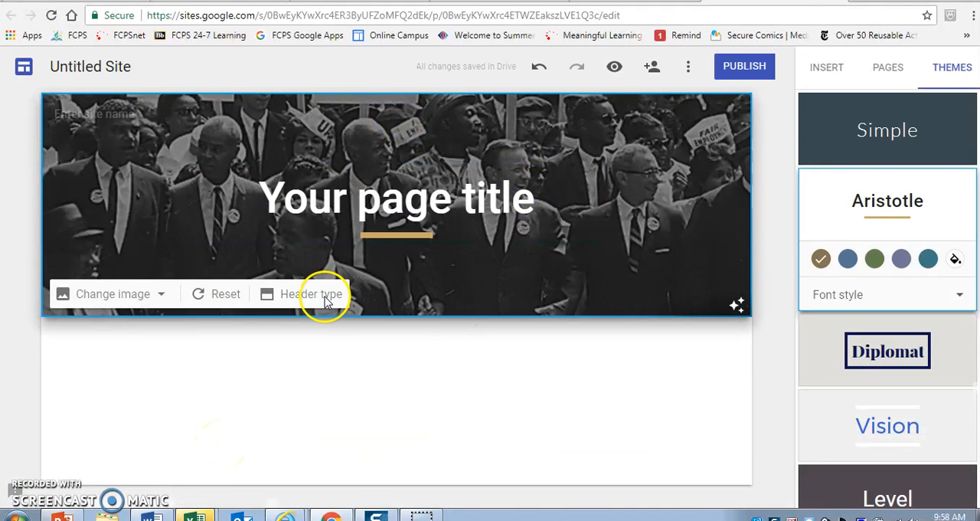
left_click(220, 299)
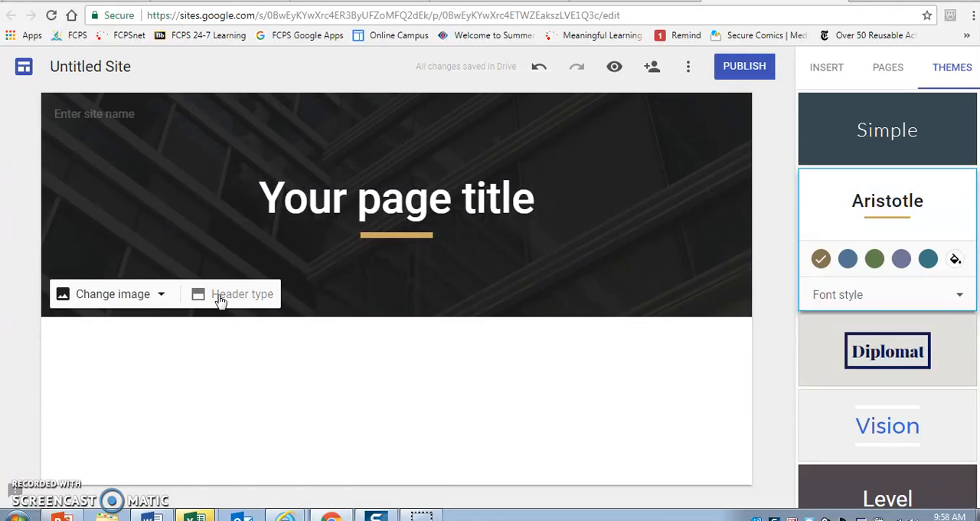
Step: Set the header image to the first "Civil Rights demonstrations" search result, the march photo with protest signs
left_click(159, 297)
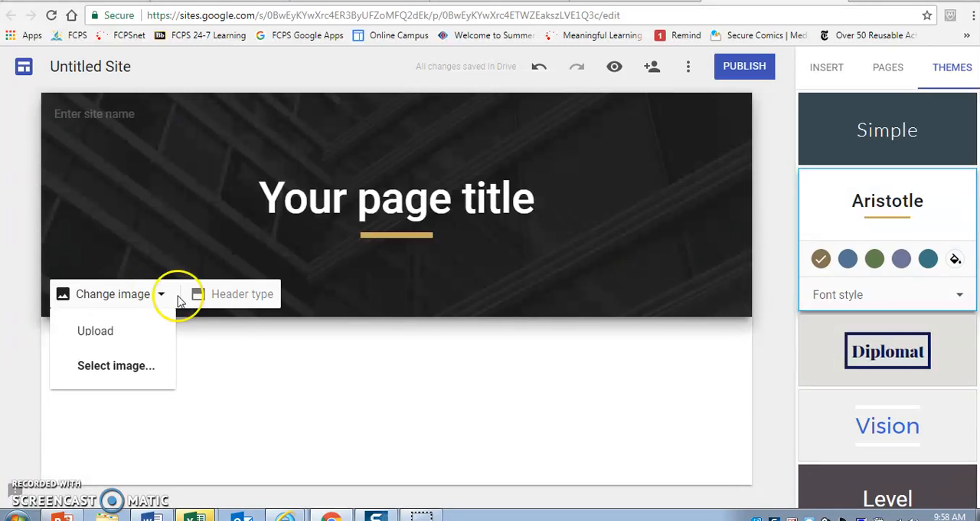
left_click(106, 365)
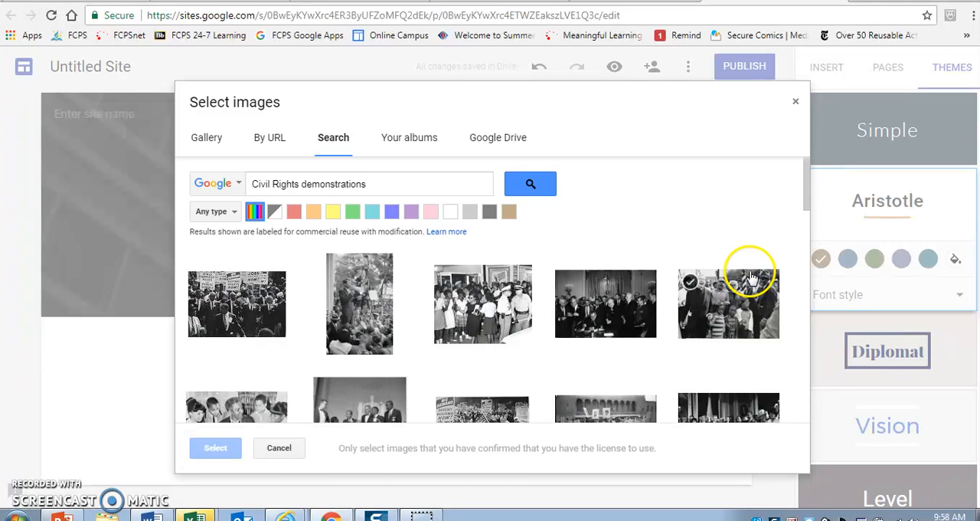
left_click(758, 294)
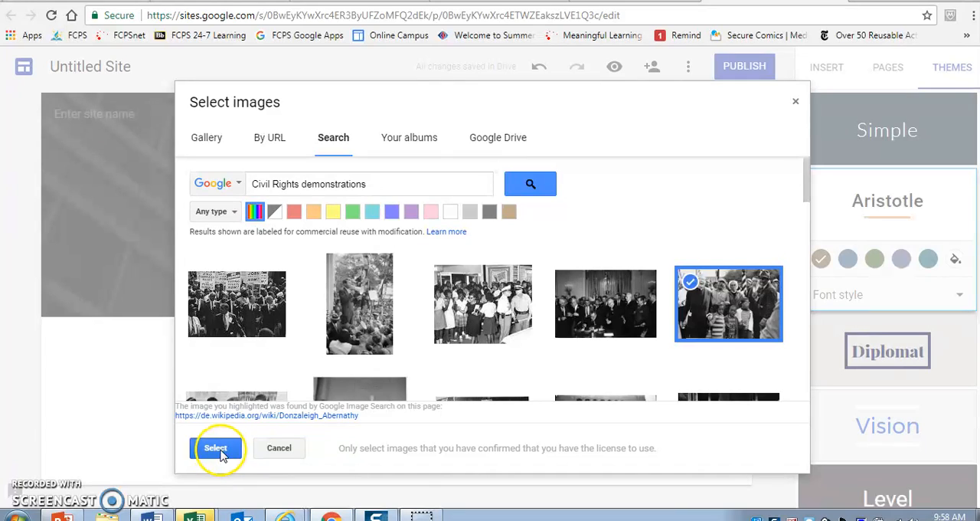
right_click(258, 421)
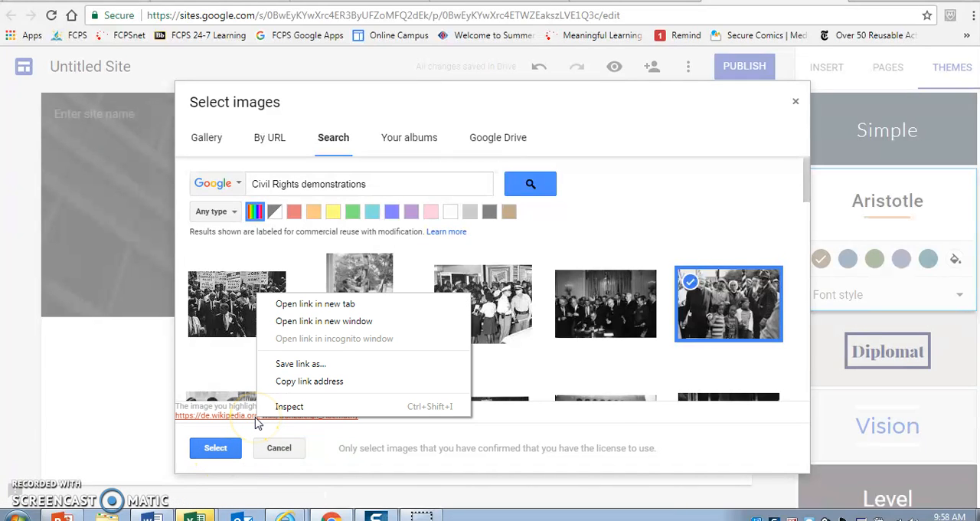
left_click(800, 187)
left_click_drag(807, 188, 817, 207)
left_click(227, 193)
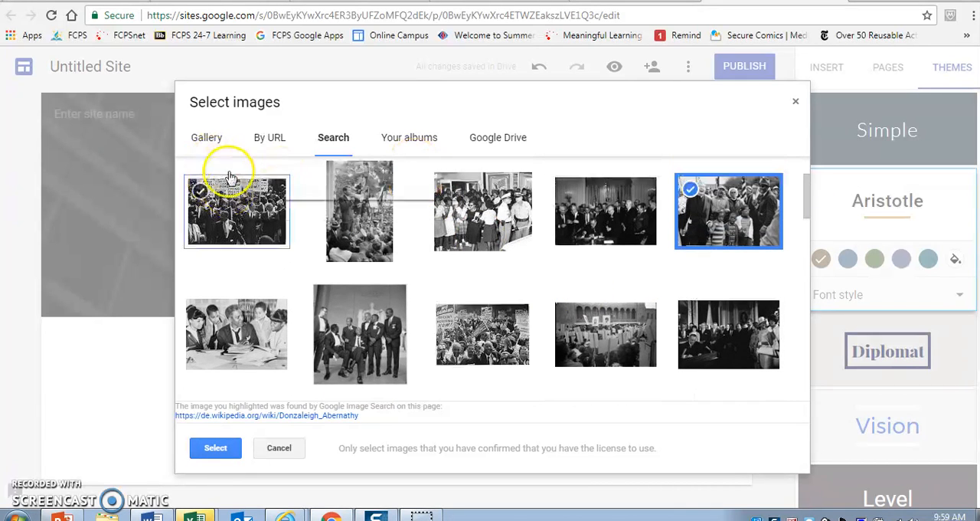
left_click(225, 449)
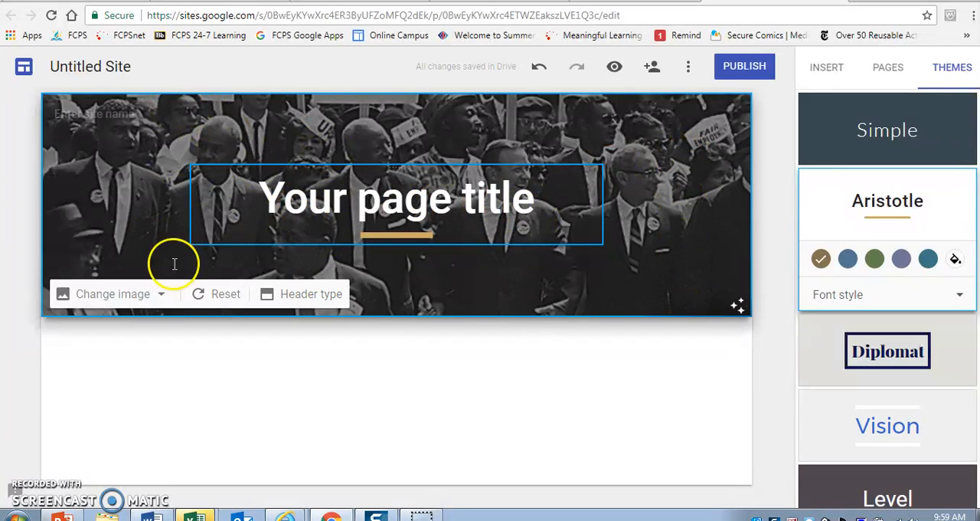
left_click(162, 297)
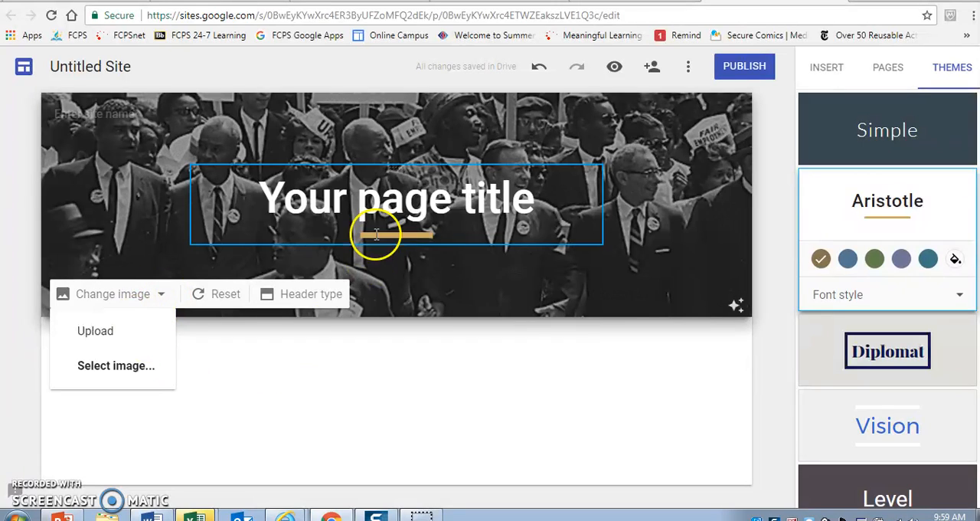
left_click(574, 337)
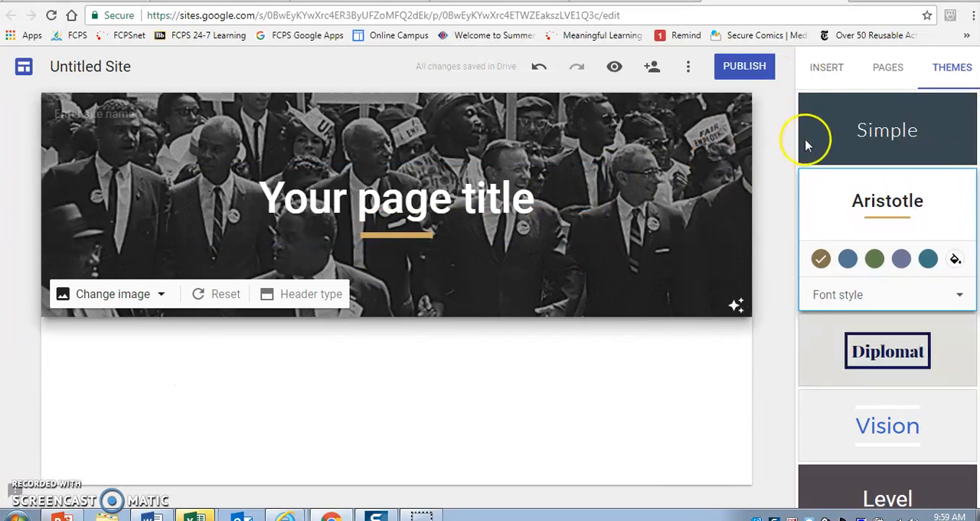
Step: Add a new page named "Research Paper" to the site
left_click(821, 68)
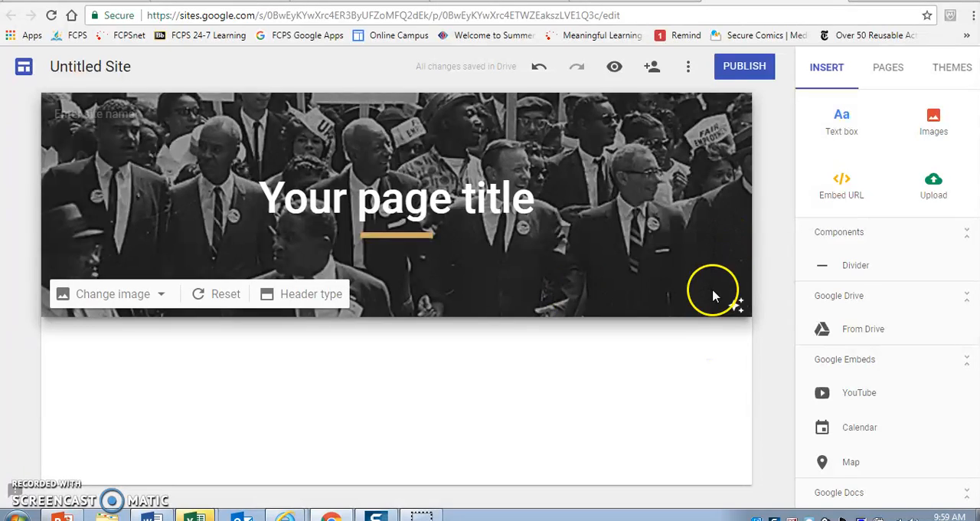
left_click(893, 68)
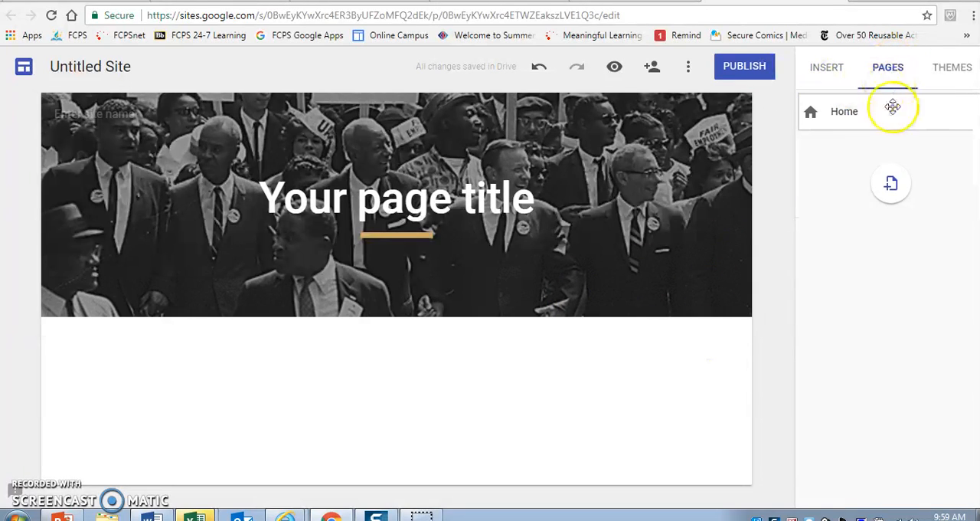
left_click(890, 184)
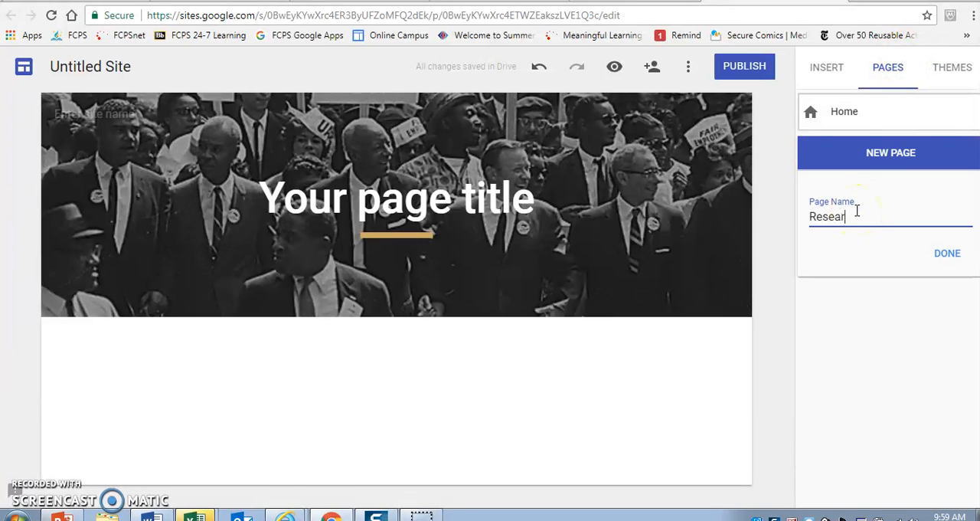
left_click(947, 256)
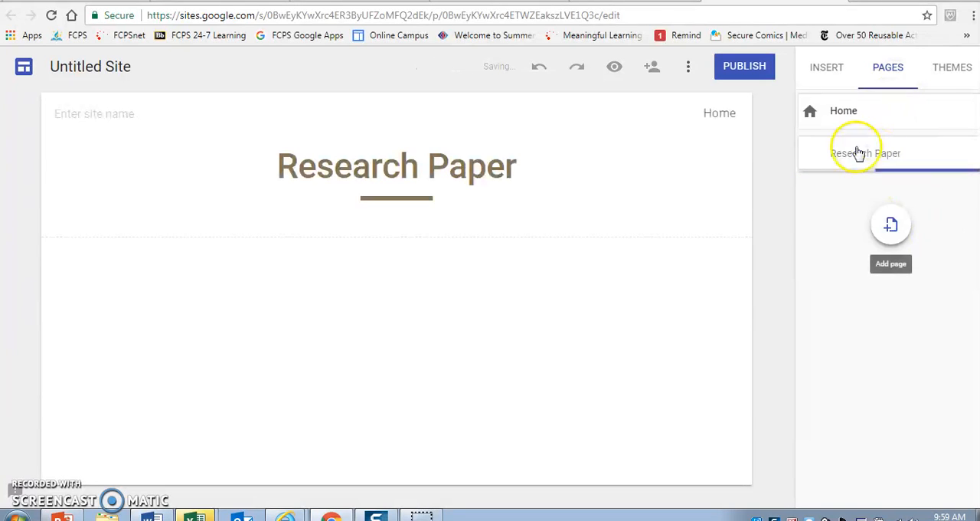
Step: Add two more pages named "Songs of Protest" and "Timeline of protest marches"
left_click(888, 226)
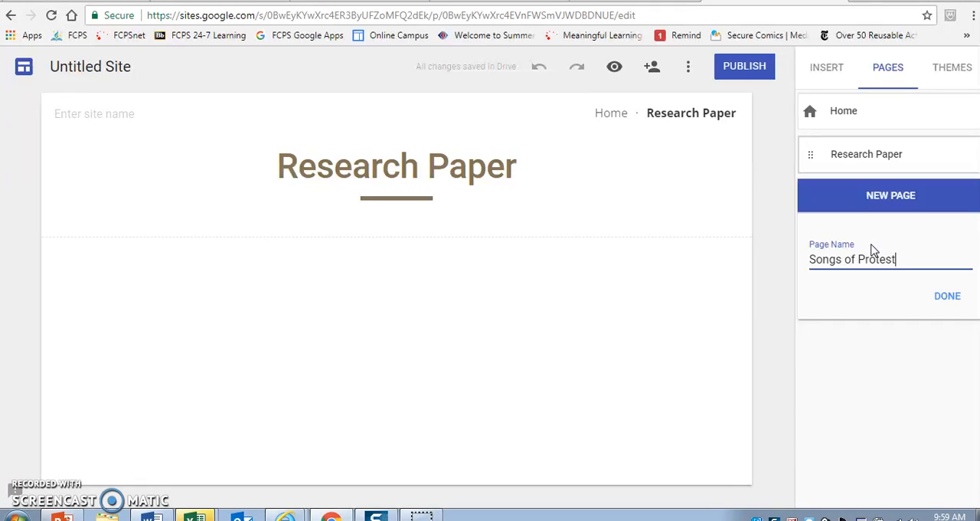
key("Return")
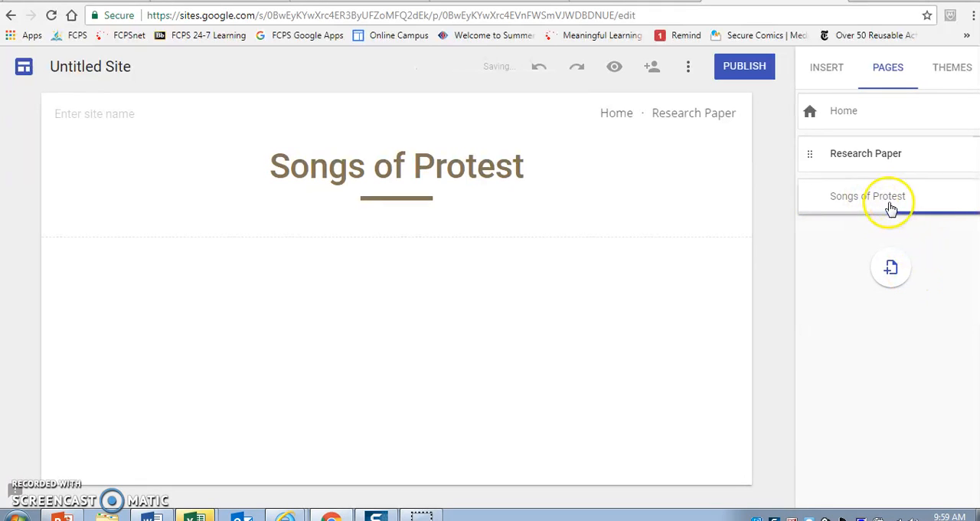
left_click(891, 268)
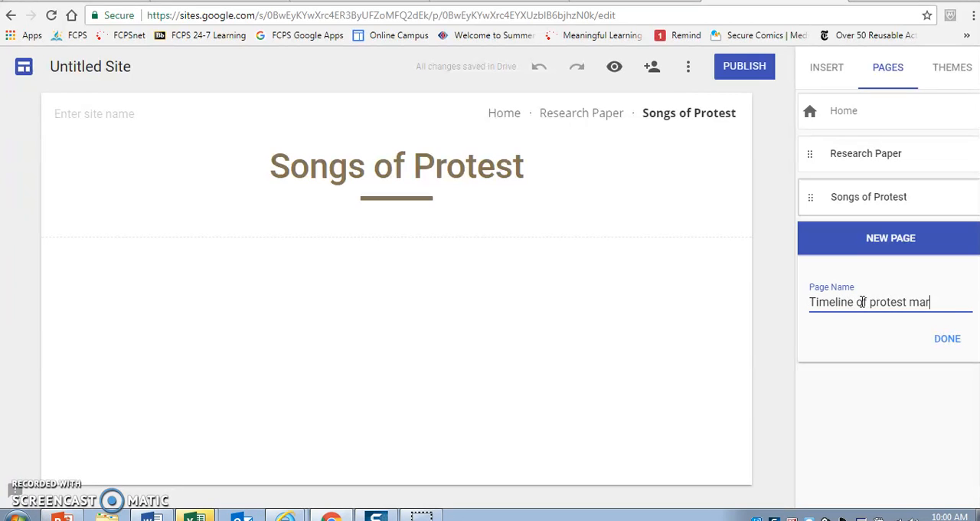
left_click(947, 341)
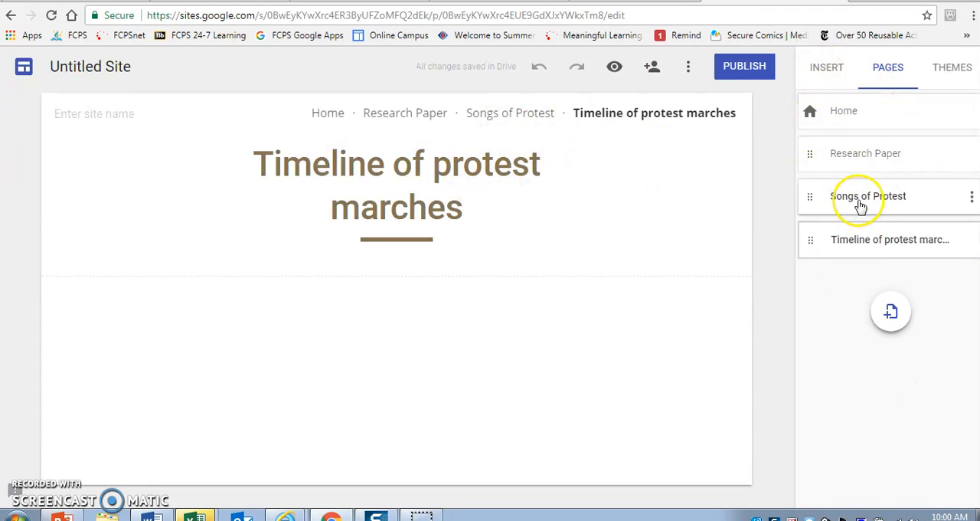
Step: Switch to the Research Paper page and open Google Drive to choose a file for it
left_click(846, 155)
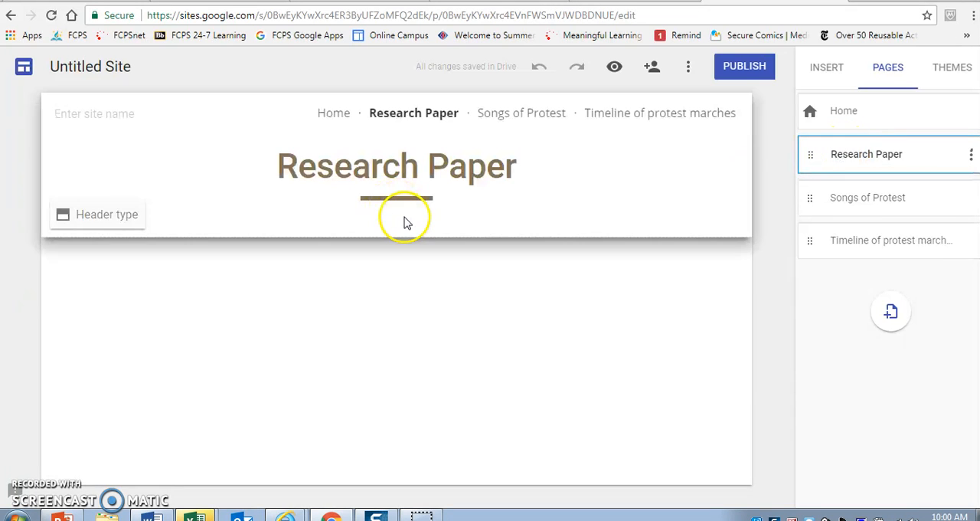
left_click(830, 71)
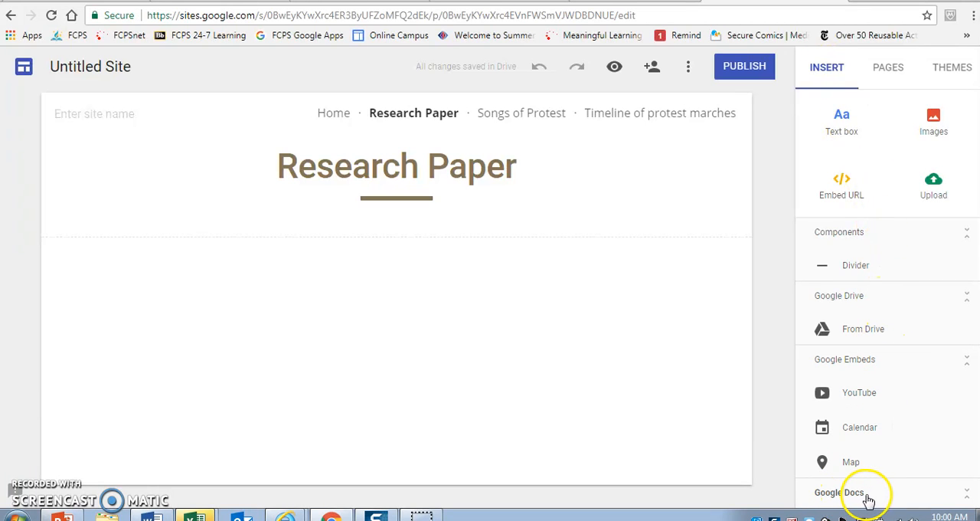
left_click(863, 331)
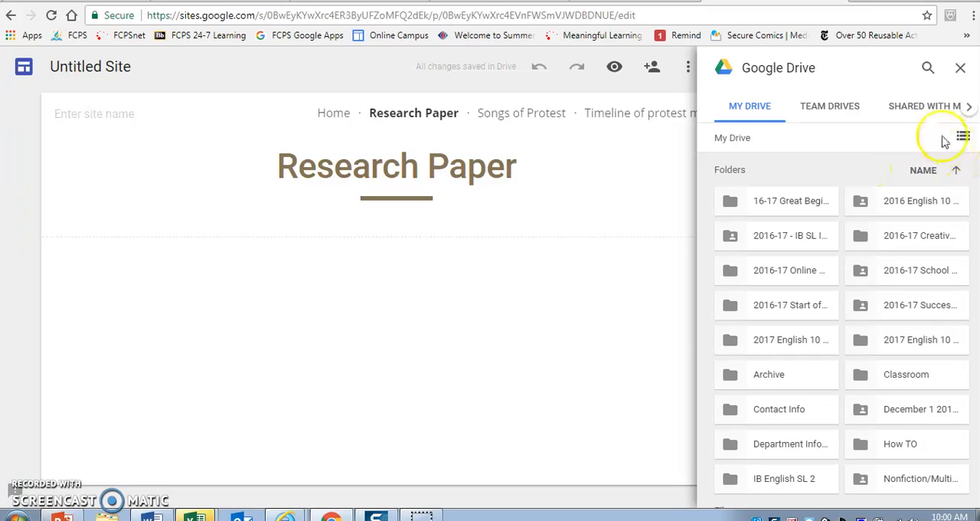
left_click(927, 70)
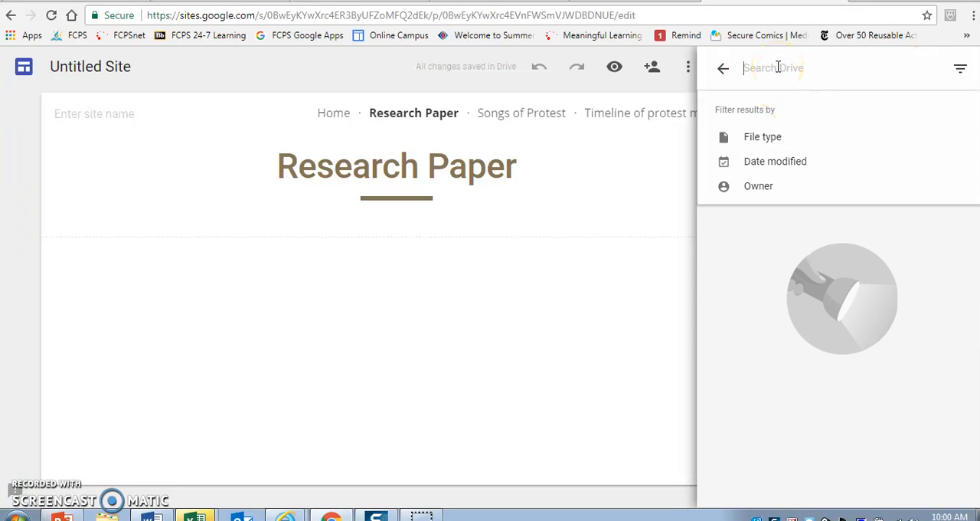
type("Re")
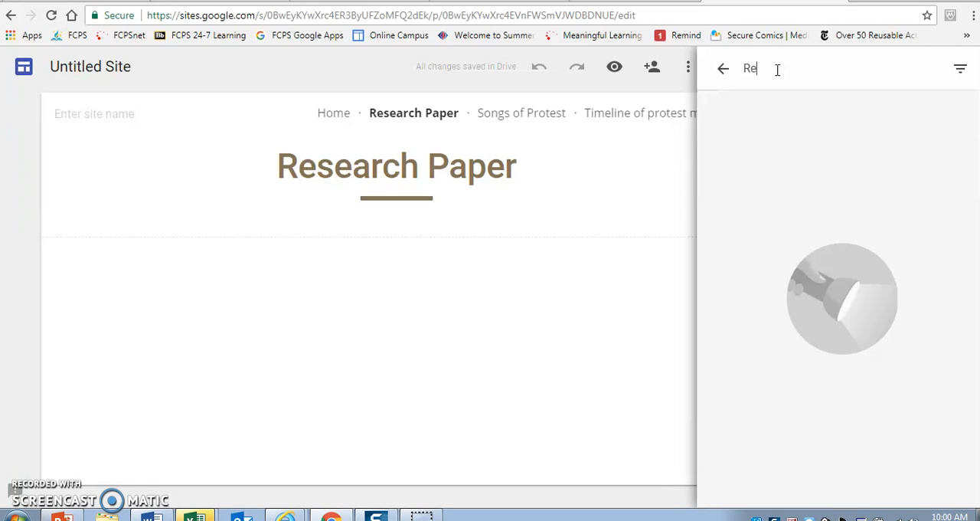
type("view guid")
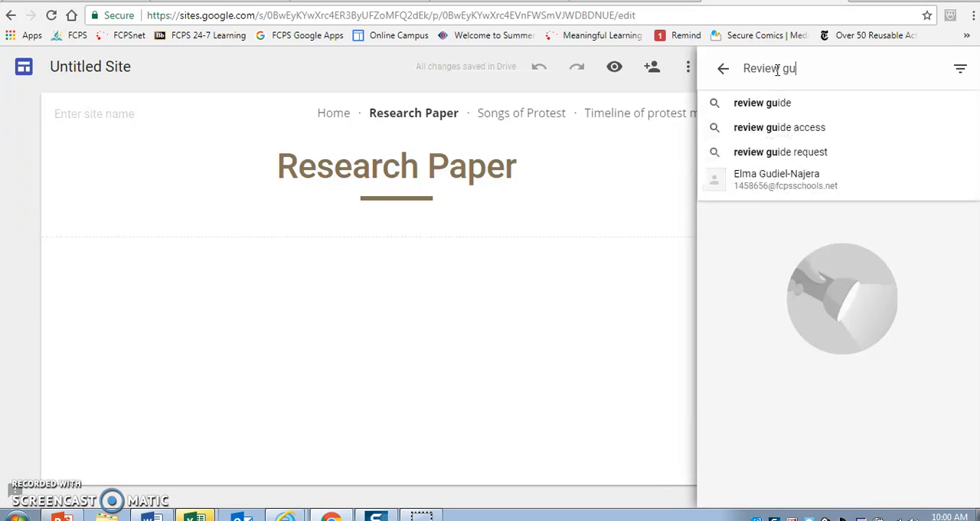
key("BackSpace")
key("BackSpace")
key("BackSpace")
key("BackSpace")
key("BackSpace")
key("BackSpace")
key("BackSpace")
key("BackSpace")
key("BackSpace")
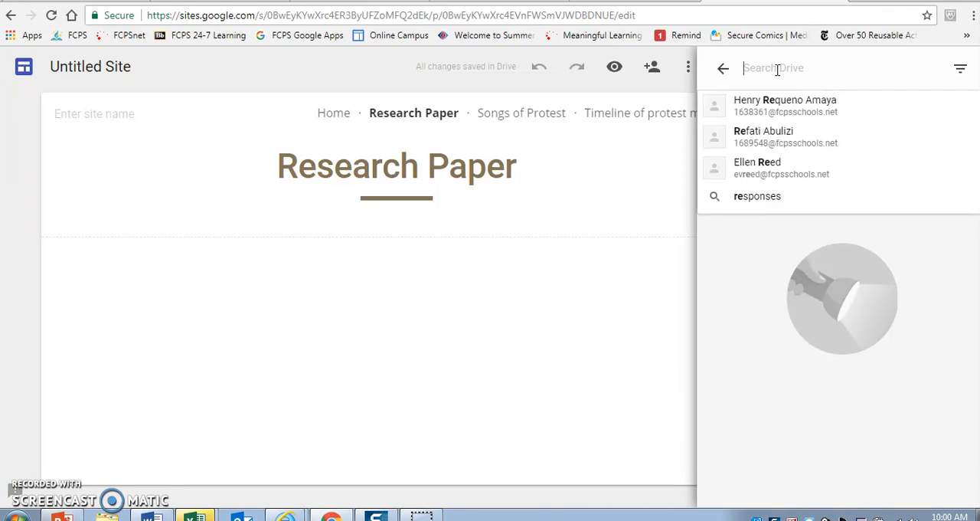
left_click(723, 70)
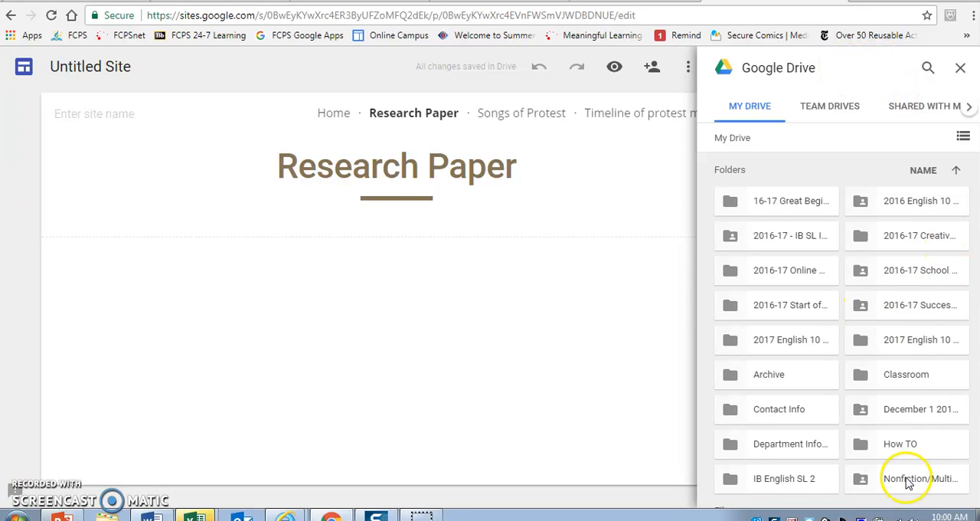
Step: Insert the "ESSAY BASICS" presentation from My Drive into the Research Paper page
scroll(842, 330, "down", 4)
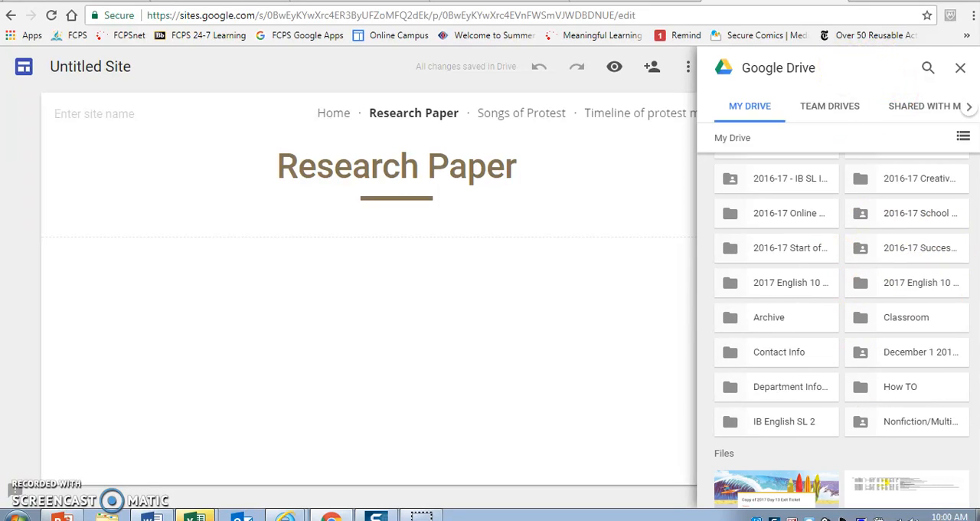
scroll(842, 329, "down", 4)
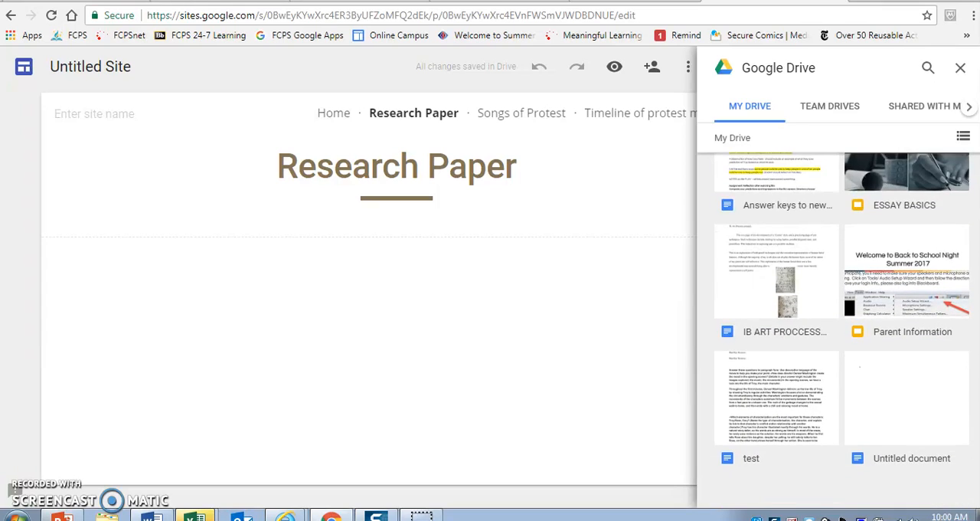
scroll(977, 314, "up", 3)
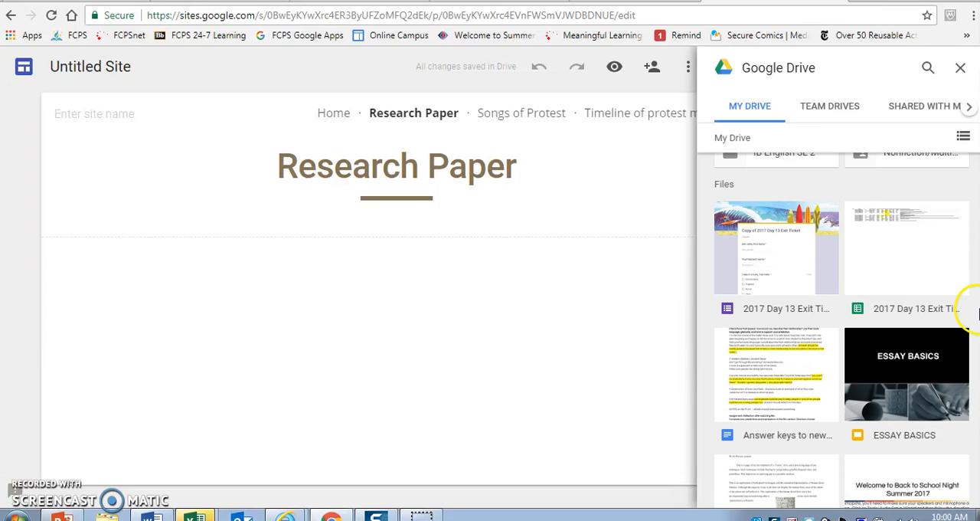
double_click(904, 387)
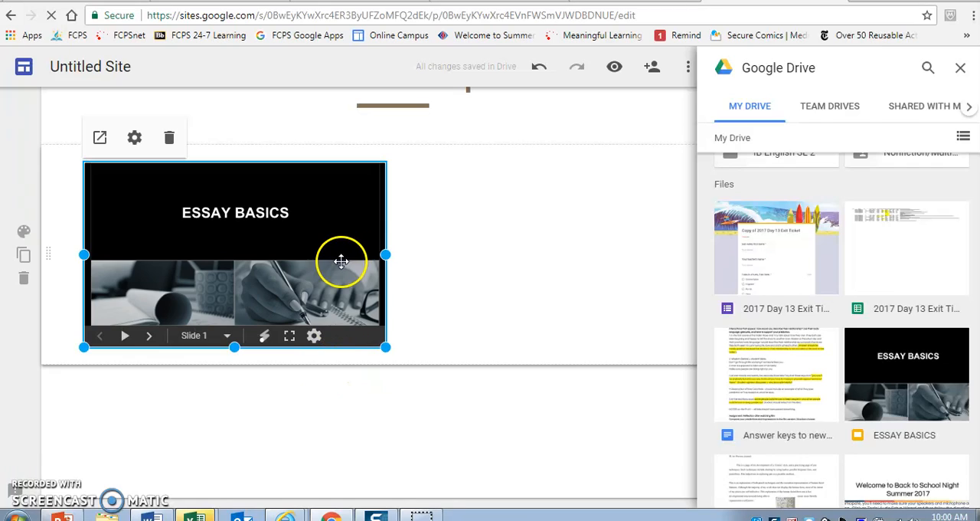
left_click(441, 269)
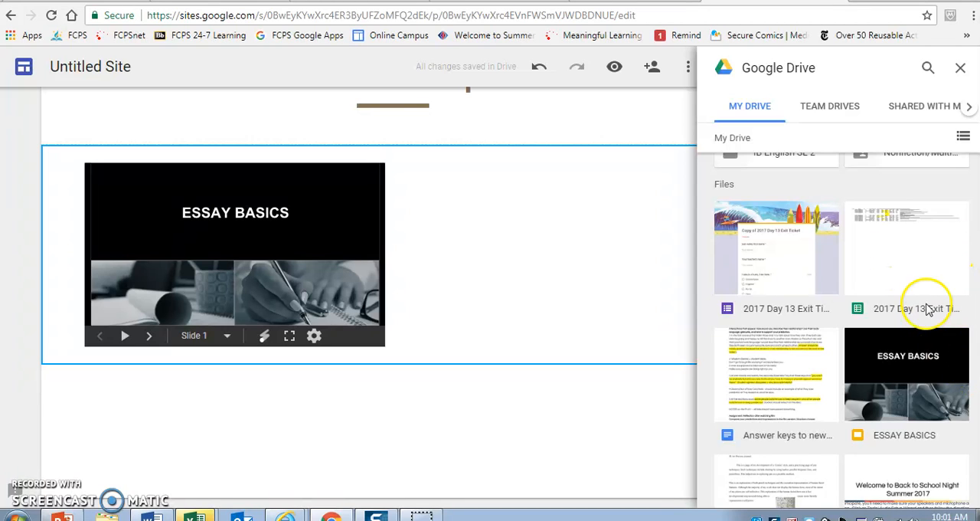
Step: Examine the My Drive folders and files in both grid and list view, and close the Drive picker
scroll(839, 322, "up", 4)
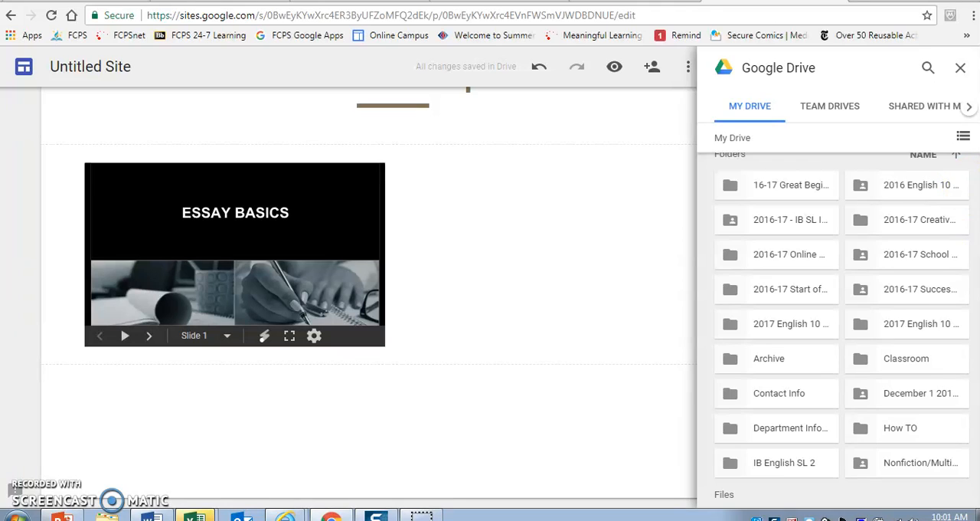
scroll(838, 322, "down", 4)
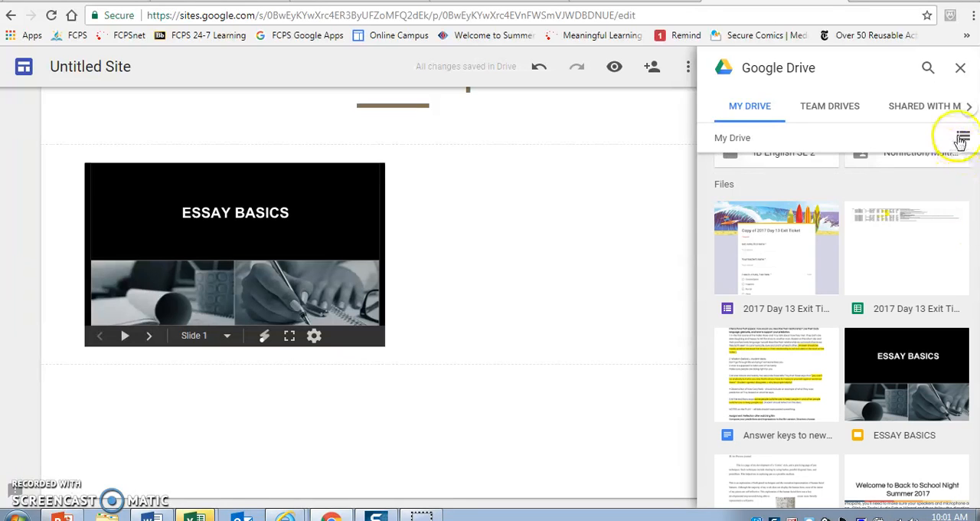
left_click(962, 140)
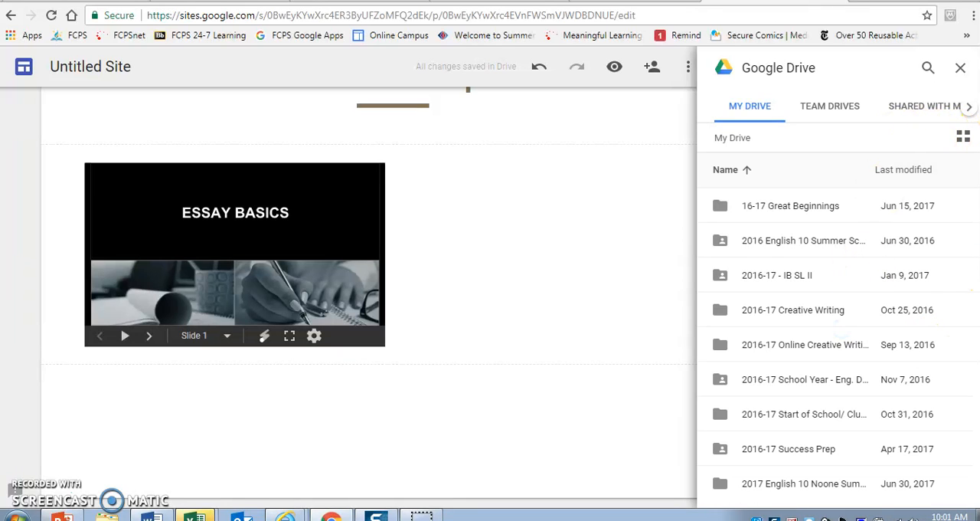
scroll(838, 322, "down", 5)
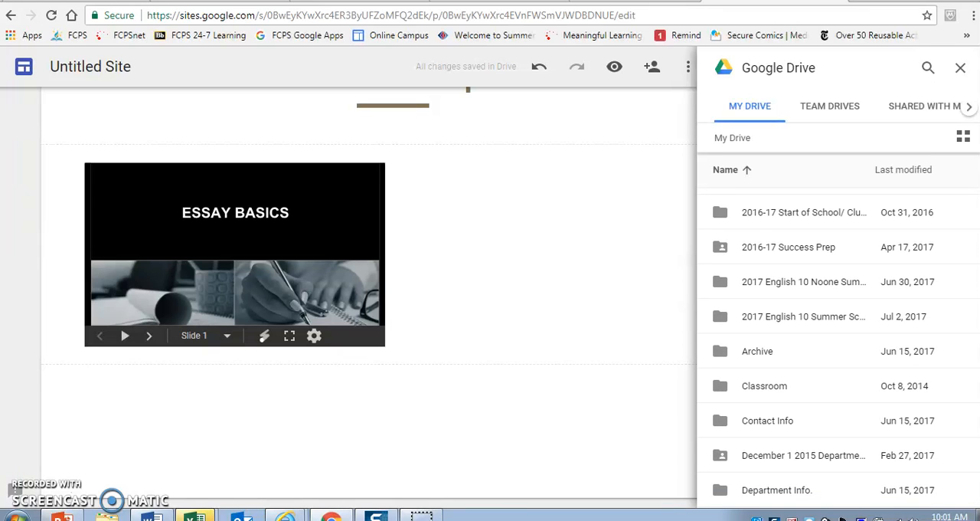
scroll(838, 344, "down", 5)
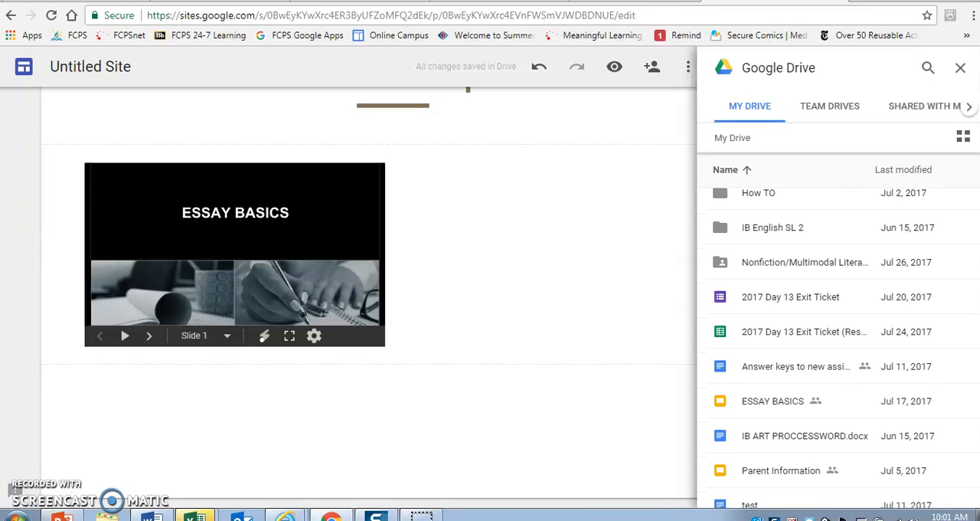
scroll(838, 345, "down", 2)
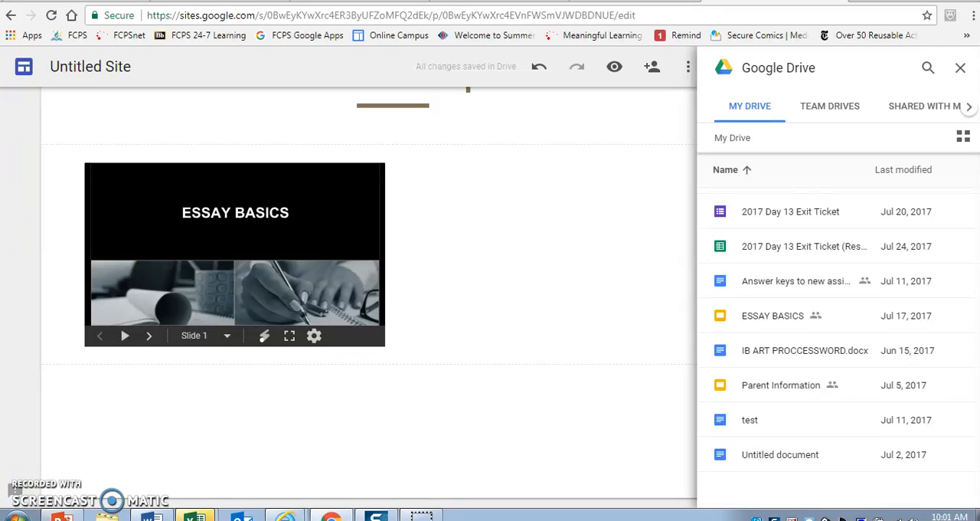
scroll(838, 345, "up", 12)
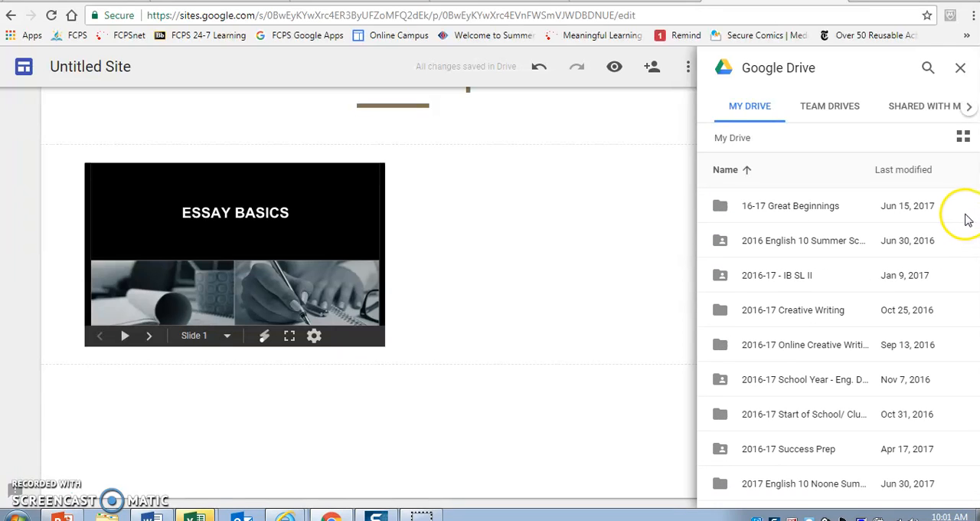
left_click(959, 72)
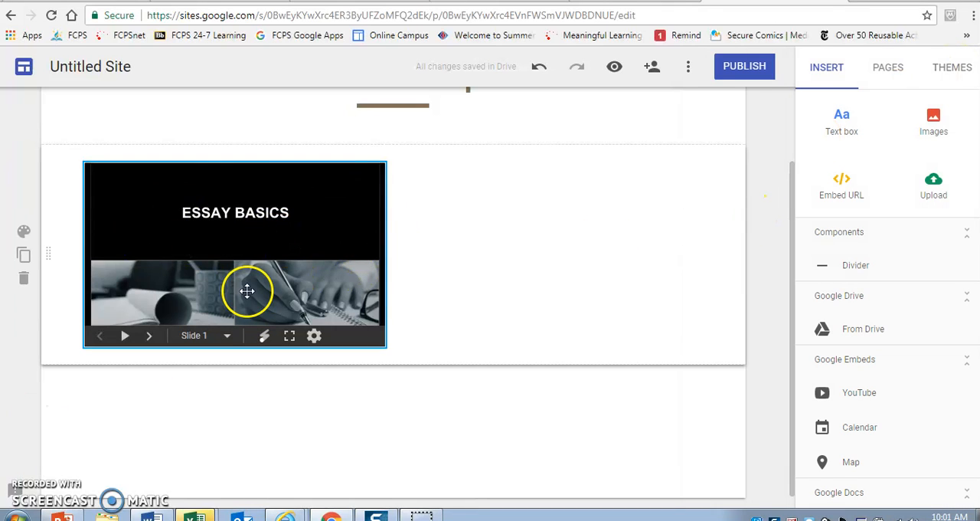
Step: Apply the Emphasis 1 section style to the section holding the ESSAY BASICS presentation
left_click_drag(792, 232, 776, 114)
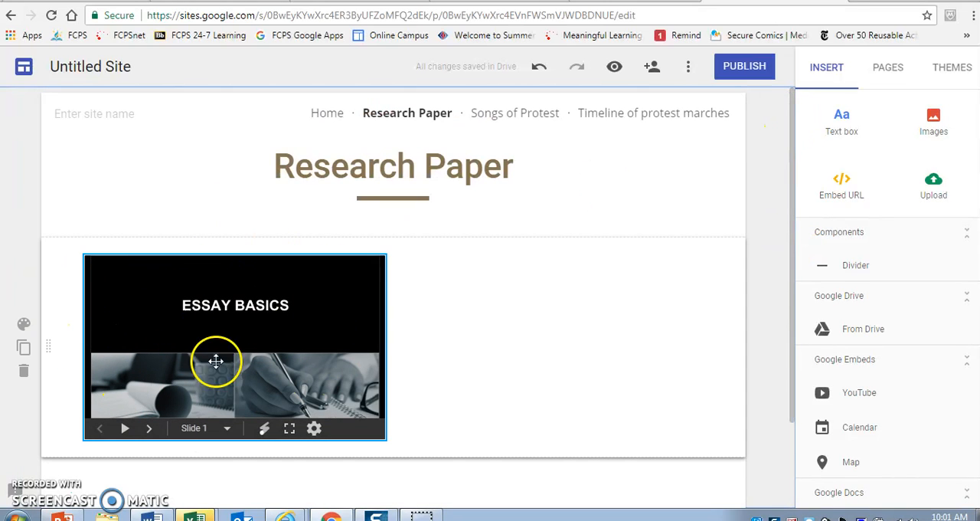
left_click_drag(302, 321, 586, 368)
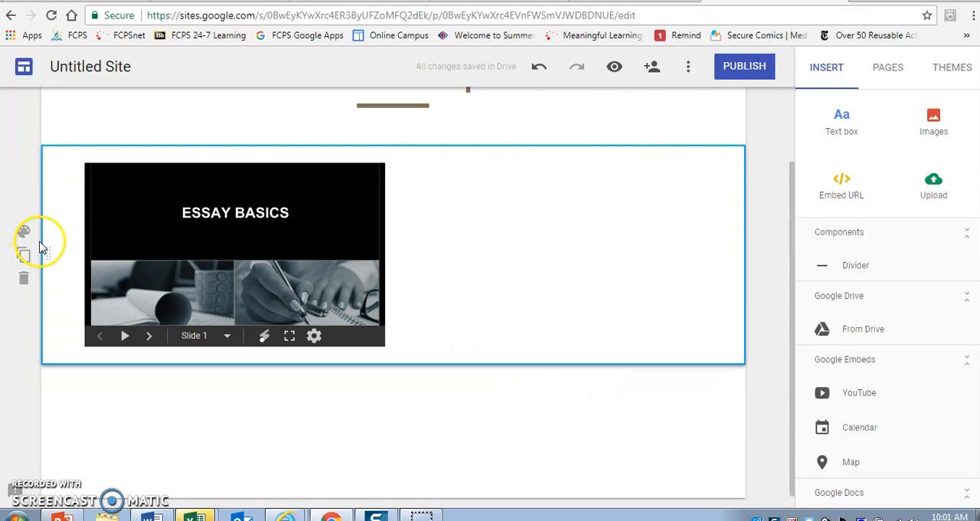
left_click(28, 236)
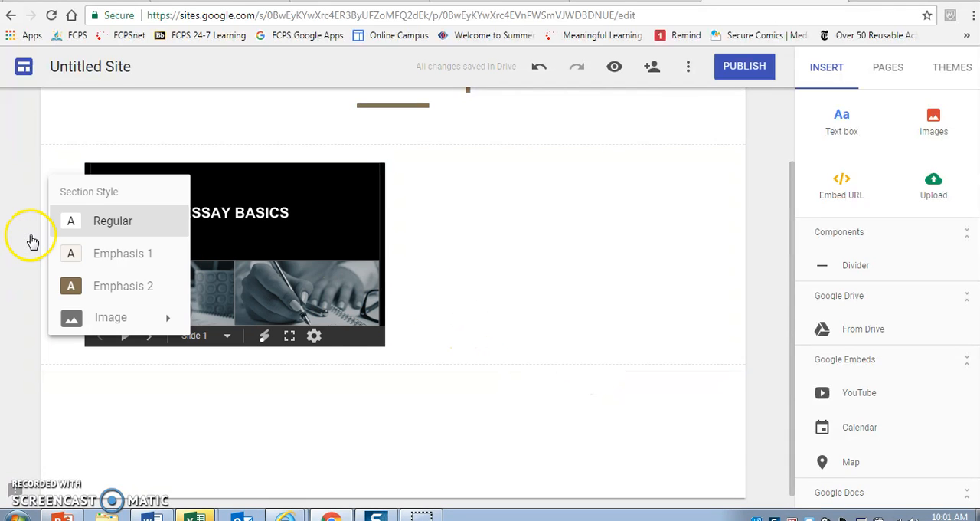
left_click(109, 255)
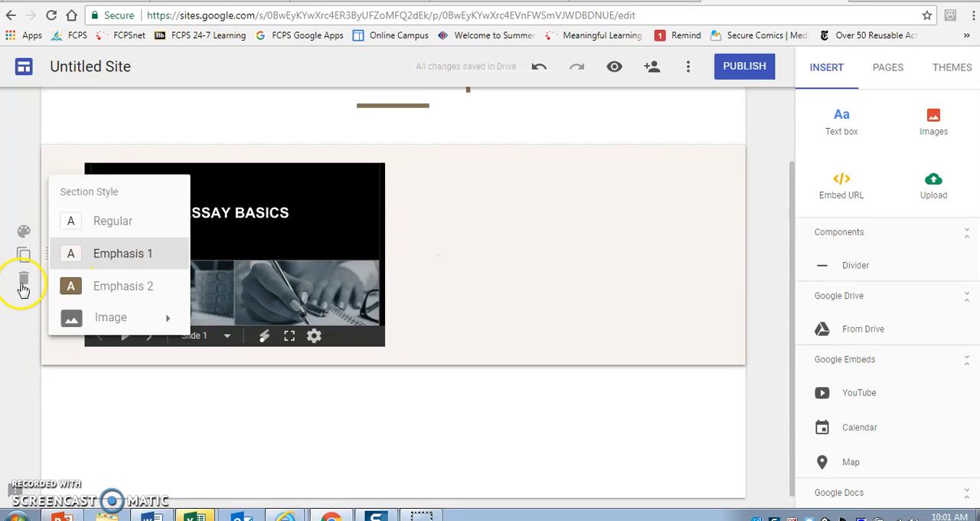
Step: Duplicate the ESSAY BASICS section and delete the presentation from the upper of the two sections
left_click(24, 258)
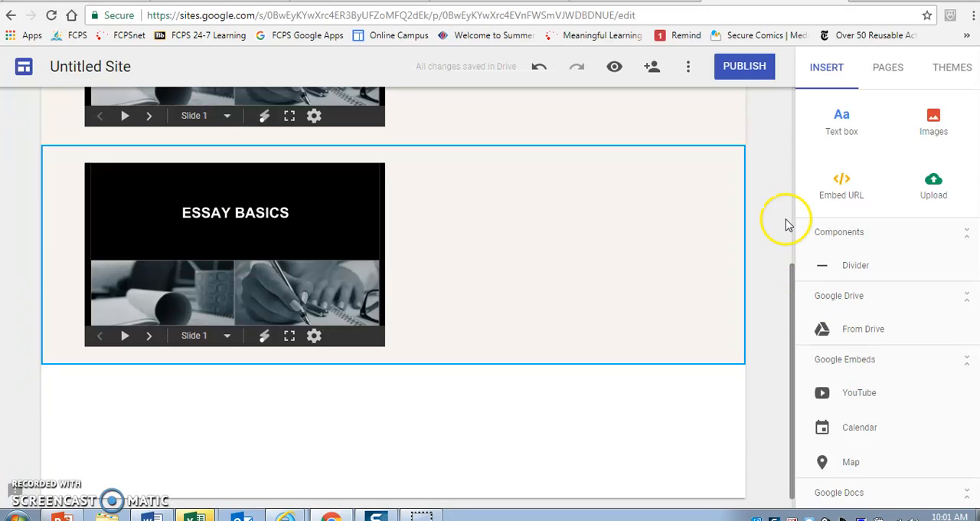
scroll(781, 192, "up", 2)
scroll(766, 176, "up", 2)
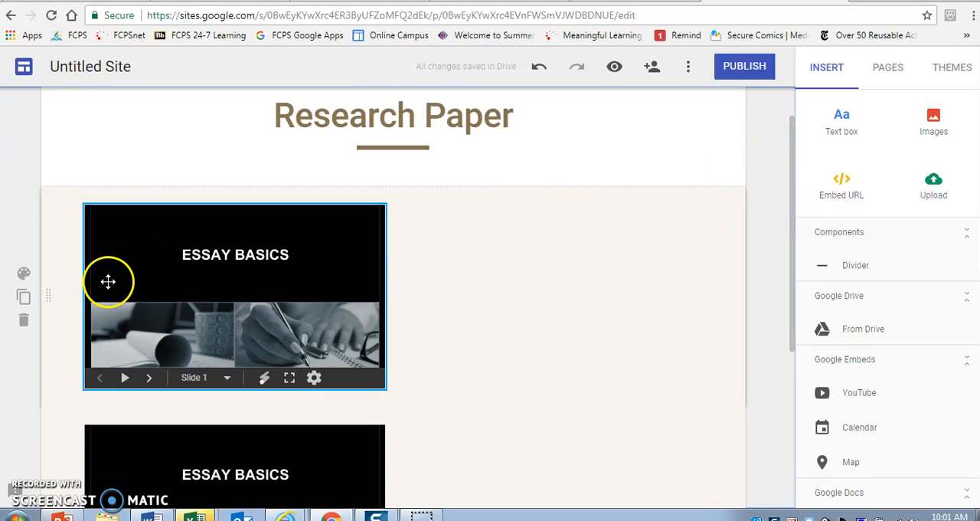
left_click(154, 257)
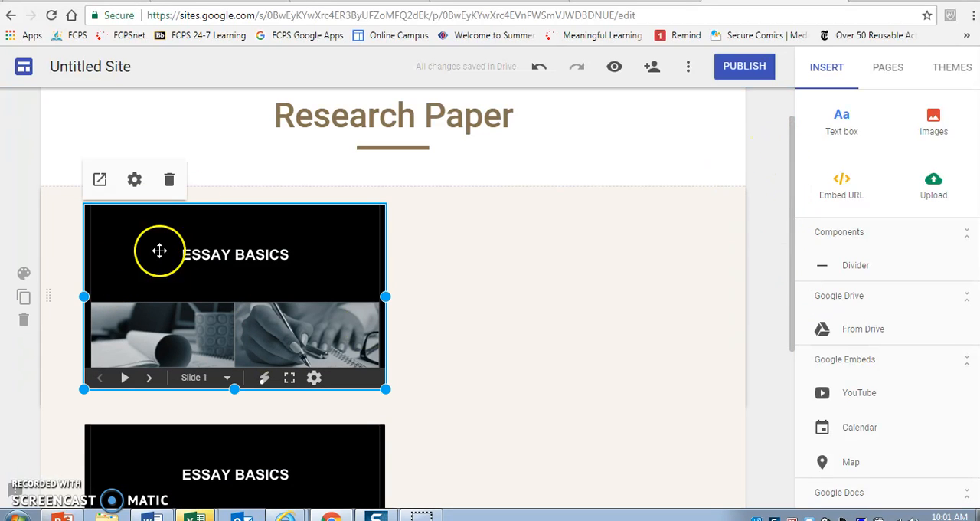
left_click(170, 179)
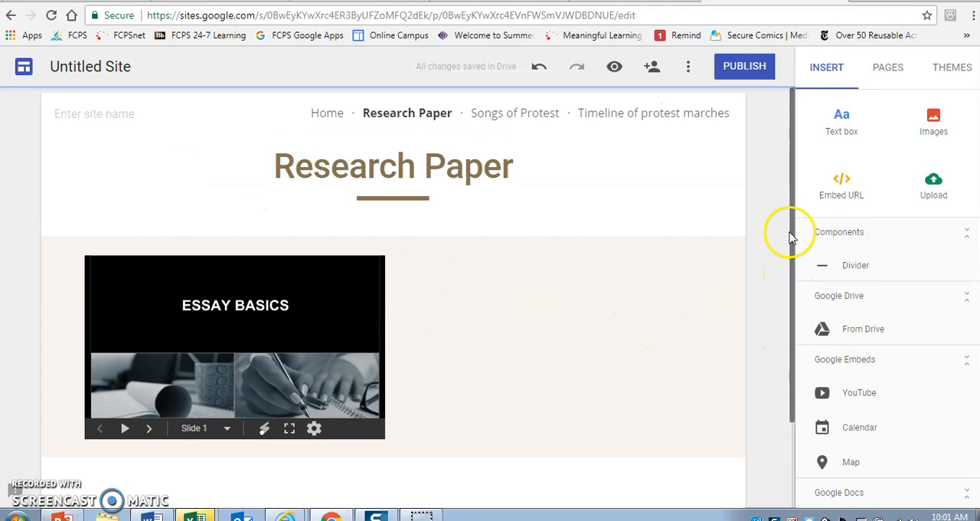
Step: Switch to the Songs of Protest page and search YouTube for "civil rights songs" to embed a video
left_click(486, 114)
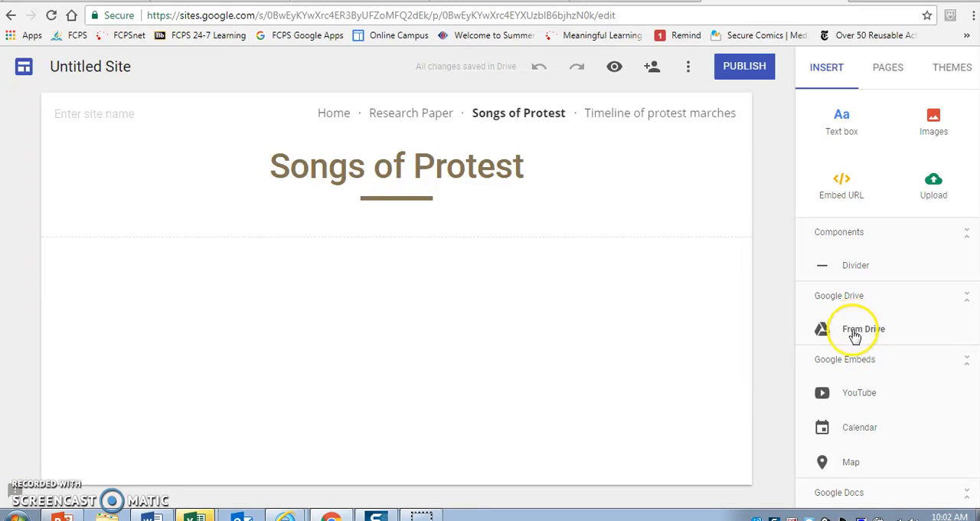
left_click(848, 397)
left_click(363, 190)
type("civil rights songs")
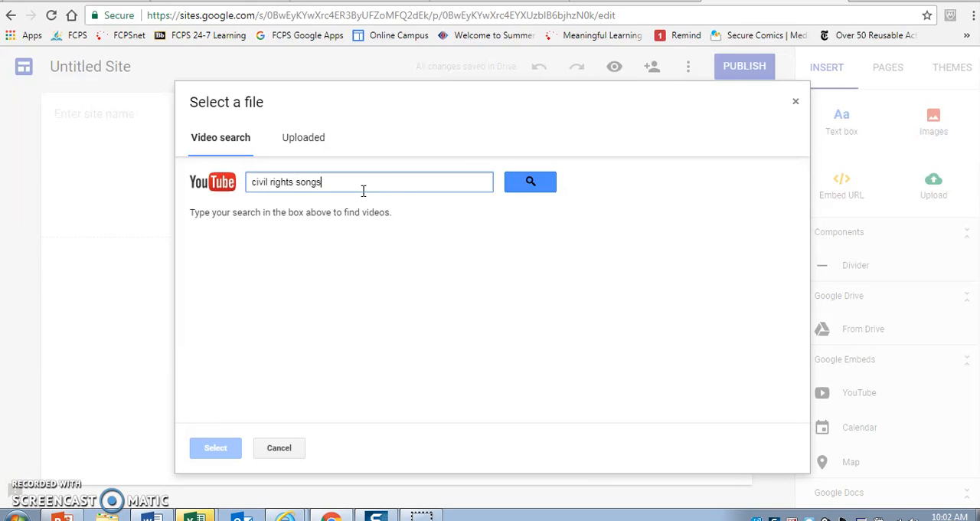
key("Return")
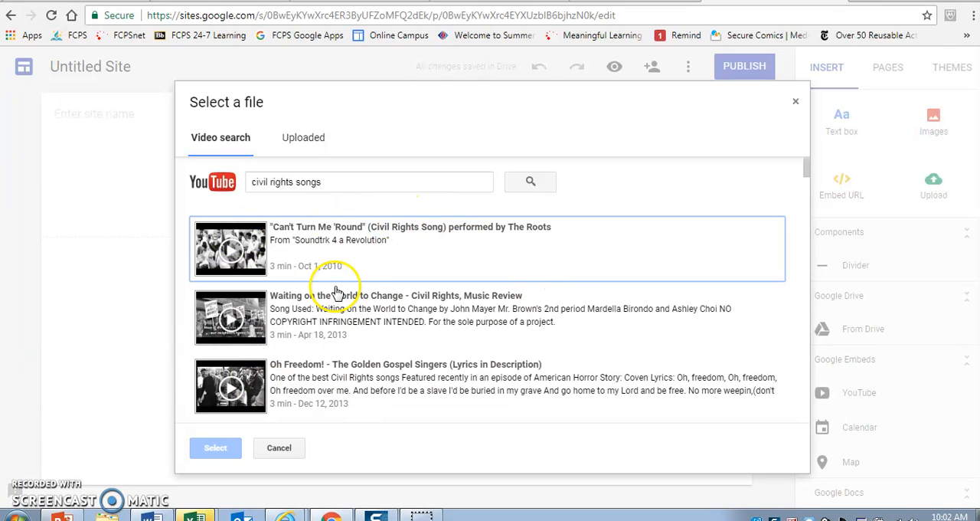
Step: Insert the video "Can't Turn Me 'Round" (Civil Rights Song) into the Songs of Protest page
left_click(320, 240)
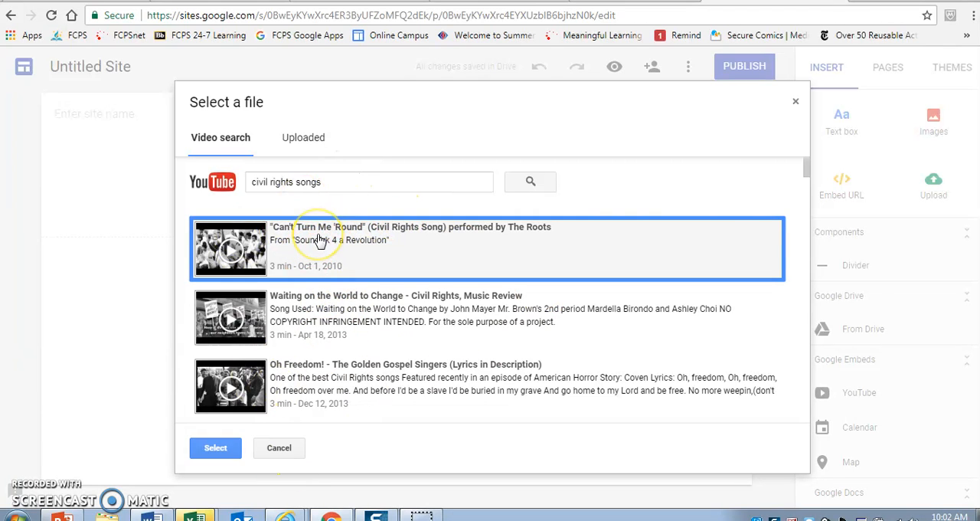
left_click(217, 444)
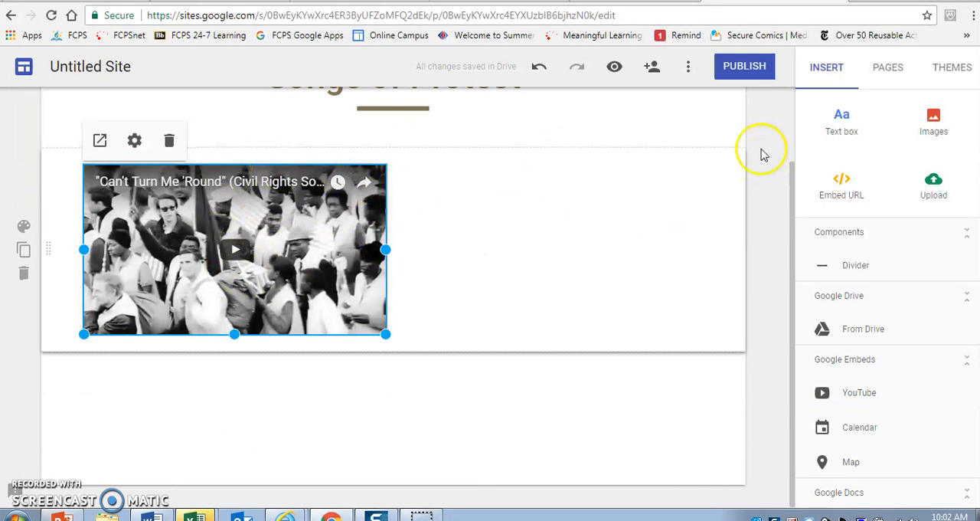
left_click_drag(792, 164, 792, 120)
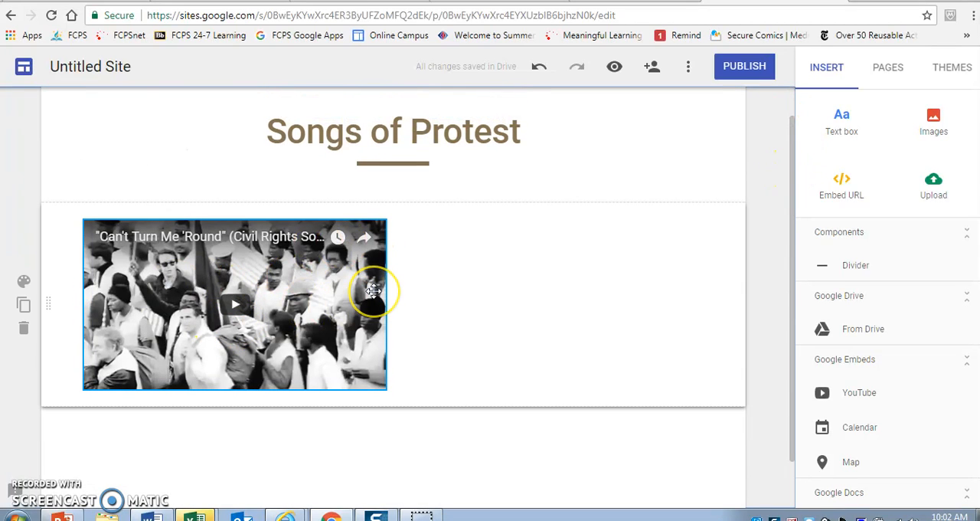
left_click(497, 275)
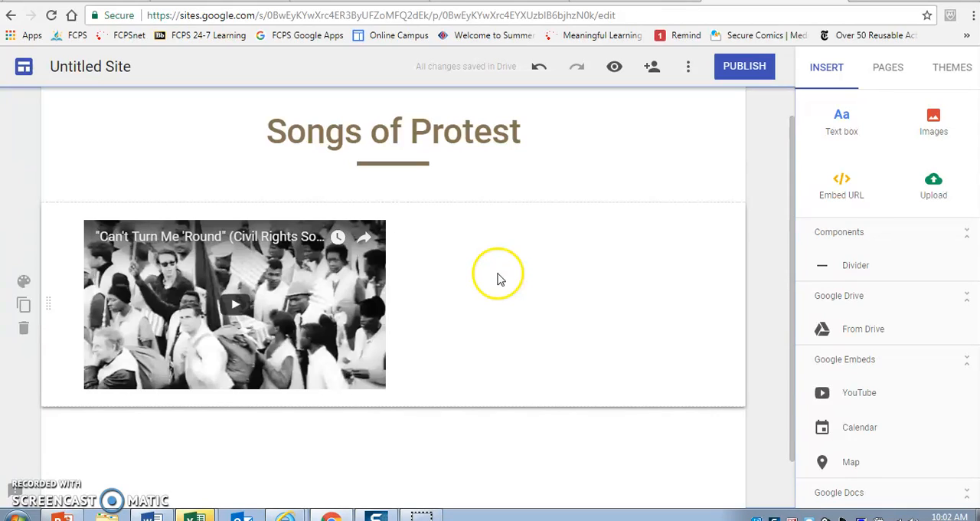
left_click(304, 250)
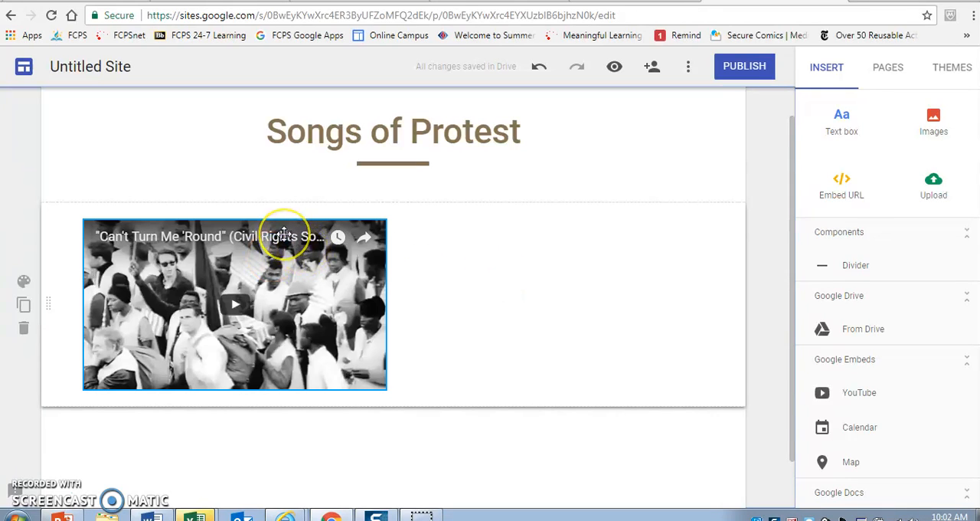
left_click(362, 237)
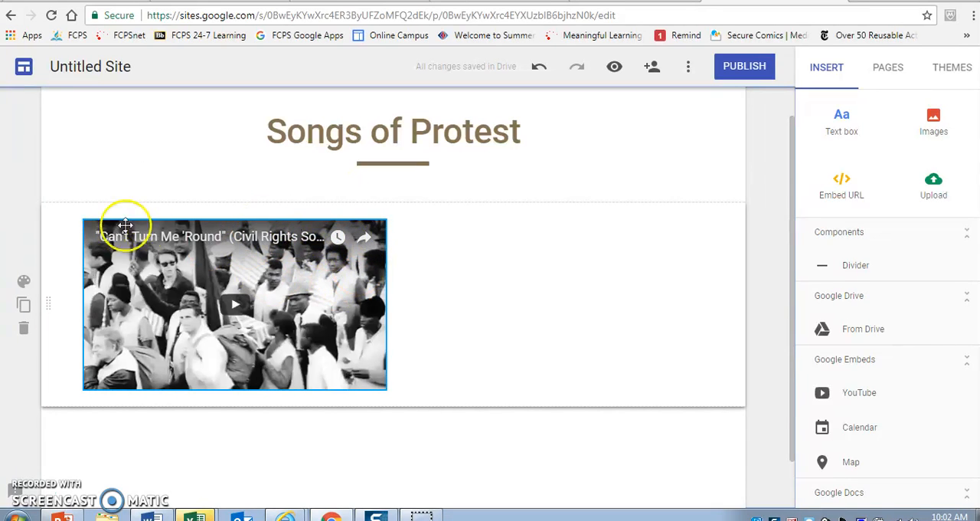
left_click(424, 234)
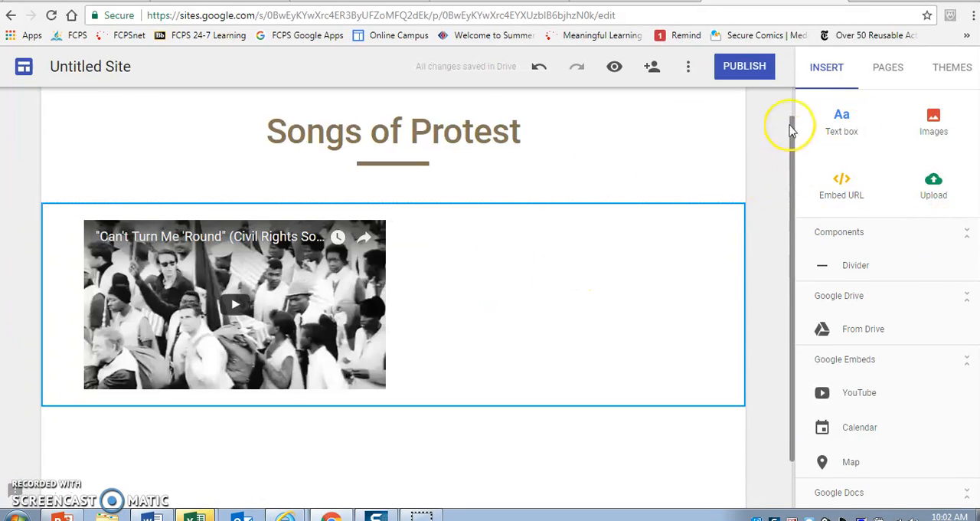
scroll(437, 302, "up", 1)
left_click(376, 291)
right_click(322, 306)
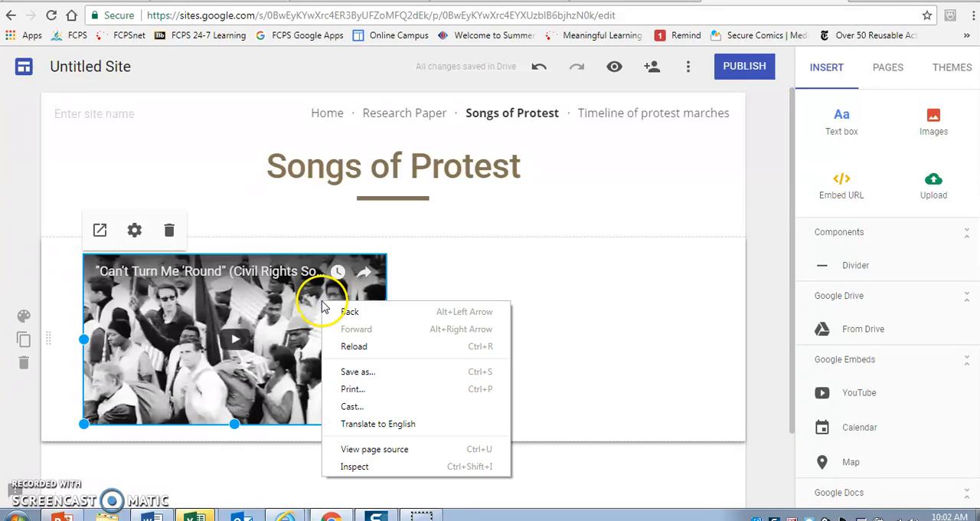
left_click(496, 272)
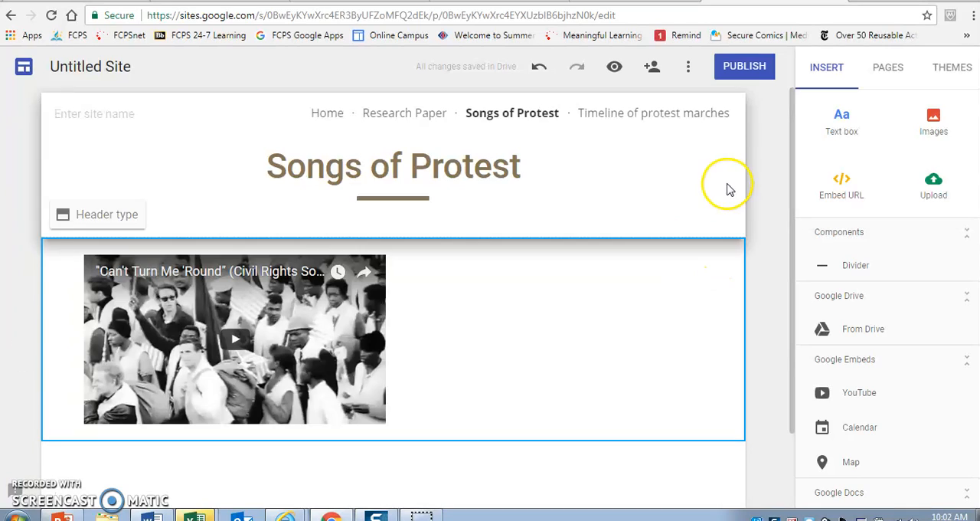
Step: Add a new page named "Citation Page" to the site
left_click(889, 74)
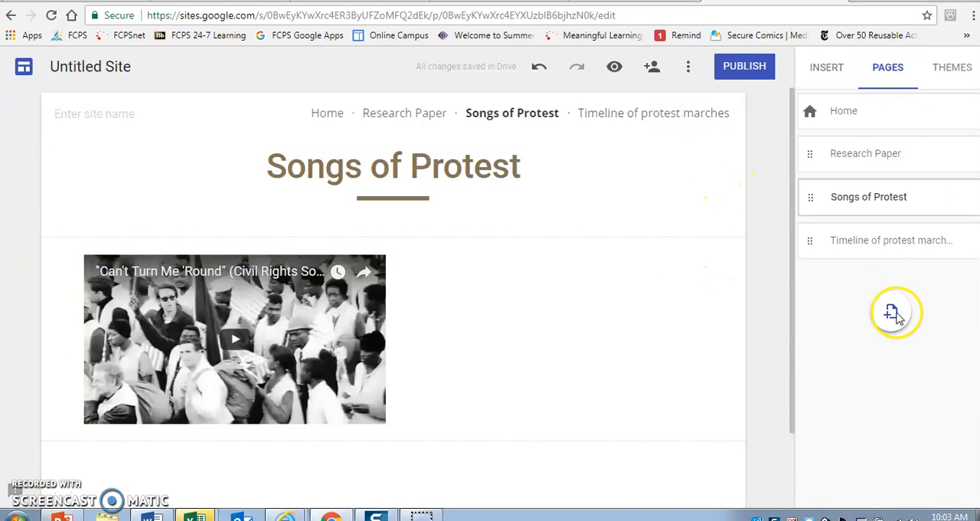
left_click(895, 313)
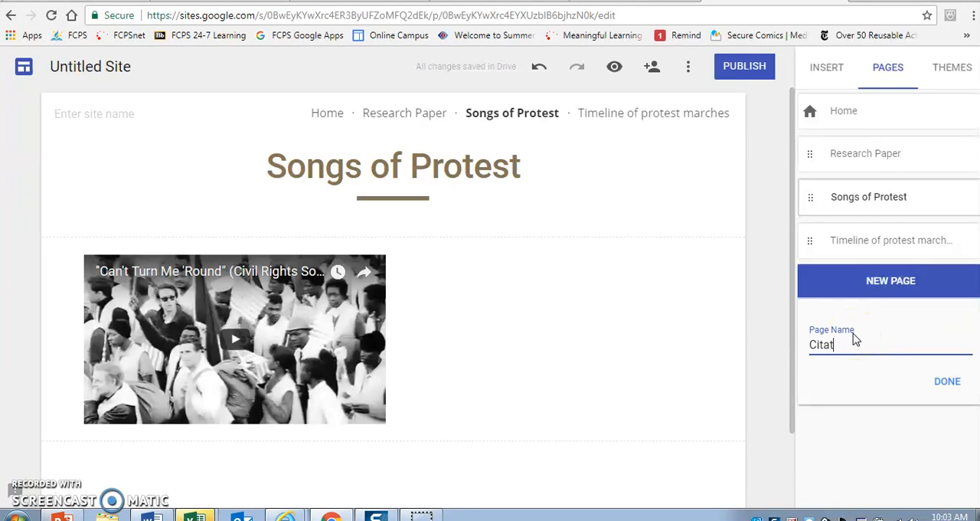
left_click(950, 381)
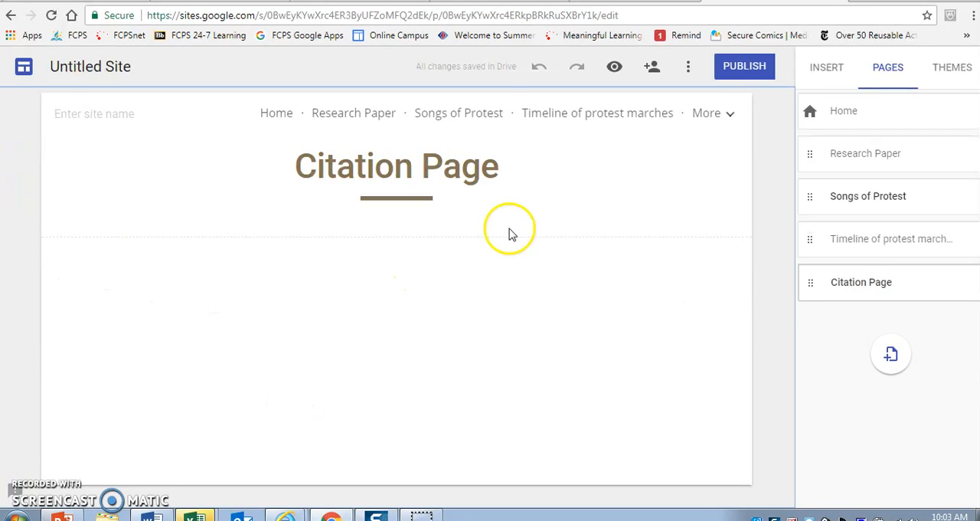
Step: Check the video title on the Songs of Protest page, and add a text box reading ""Can't Turn Me 'Round" -- URL:" to the Citation Page
left_click(860, 199)
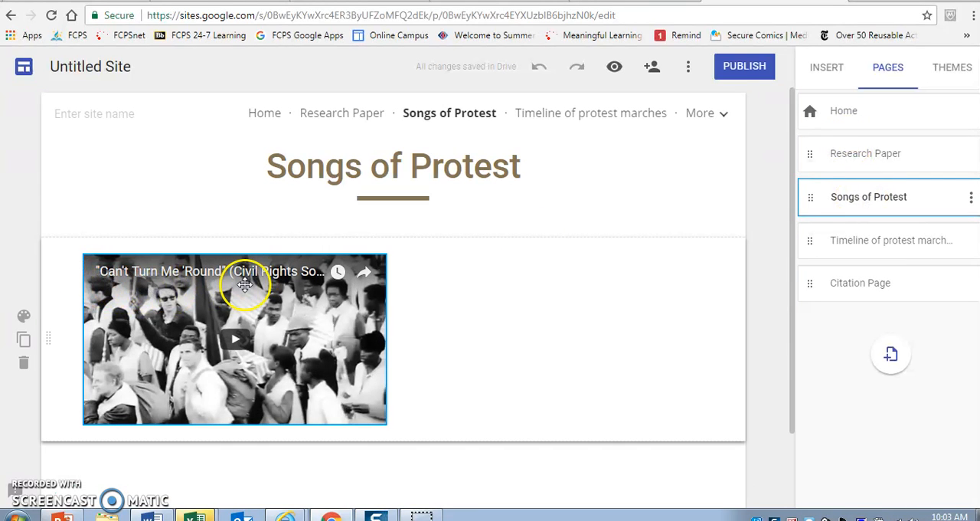
left_click(853, 289)
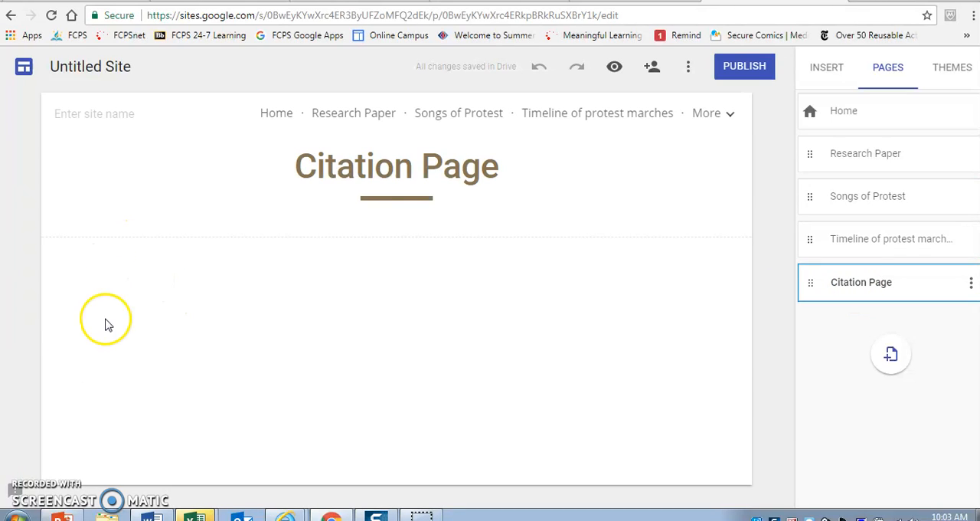
double_click(92, 291)
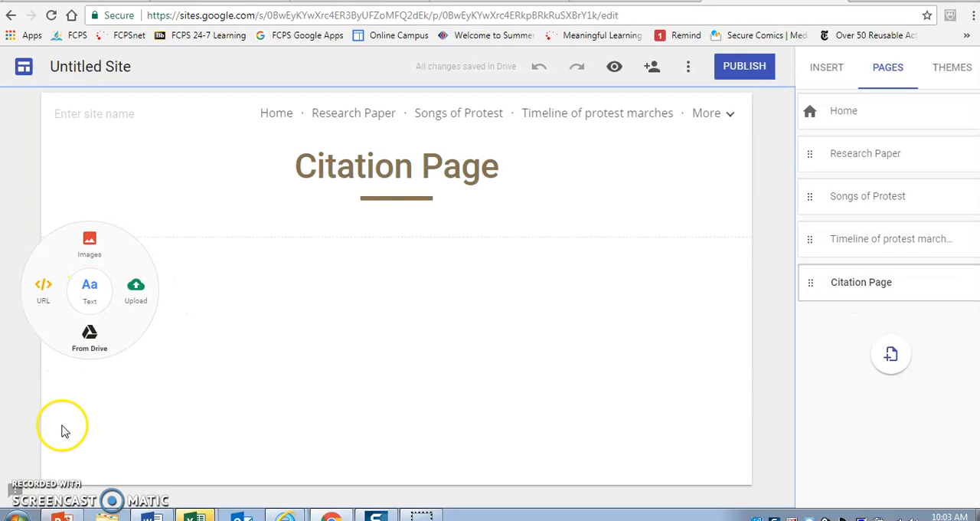
left_click(89, 290)
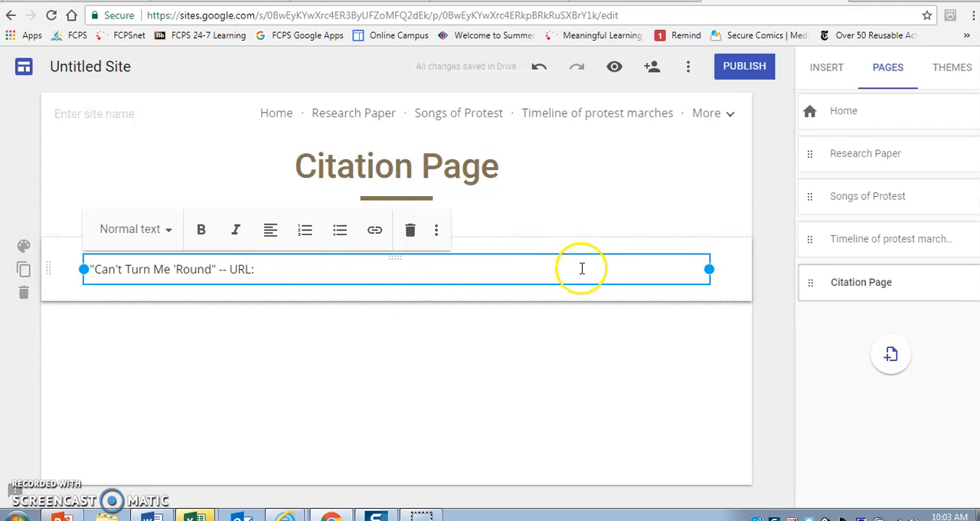
left_click(382, 327)
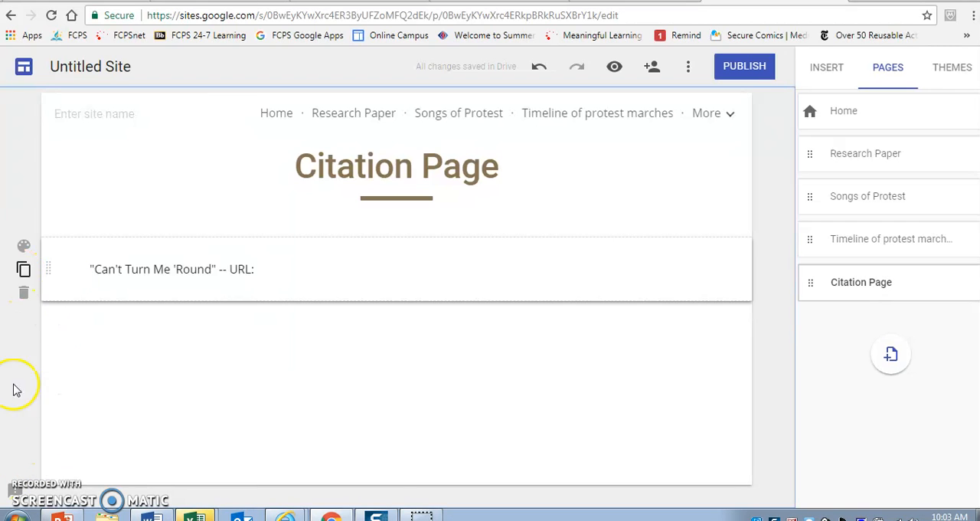
Step: Add a second text box below the song citation reading "Image of Marchers (Home Page):"
double_click(92, 392)
left_click(184, 344)
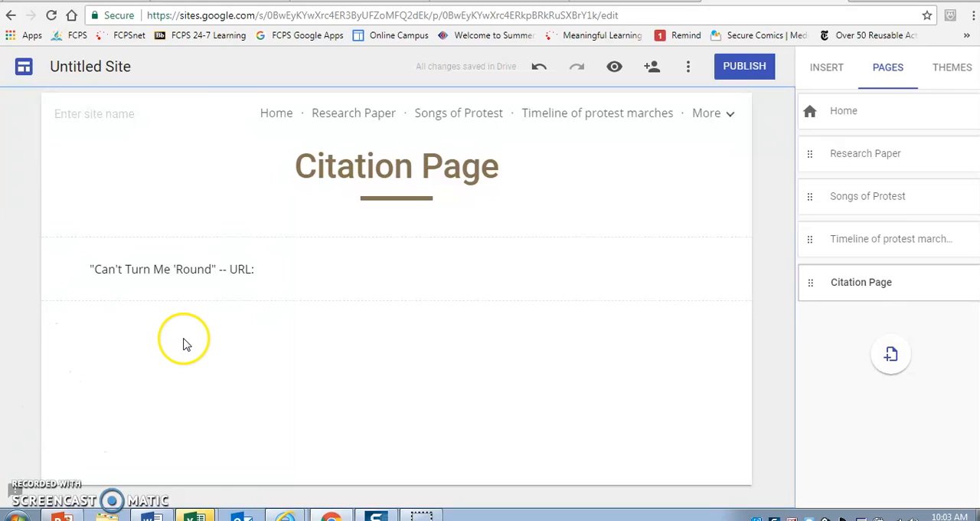
left_click(141, 329)
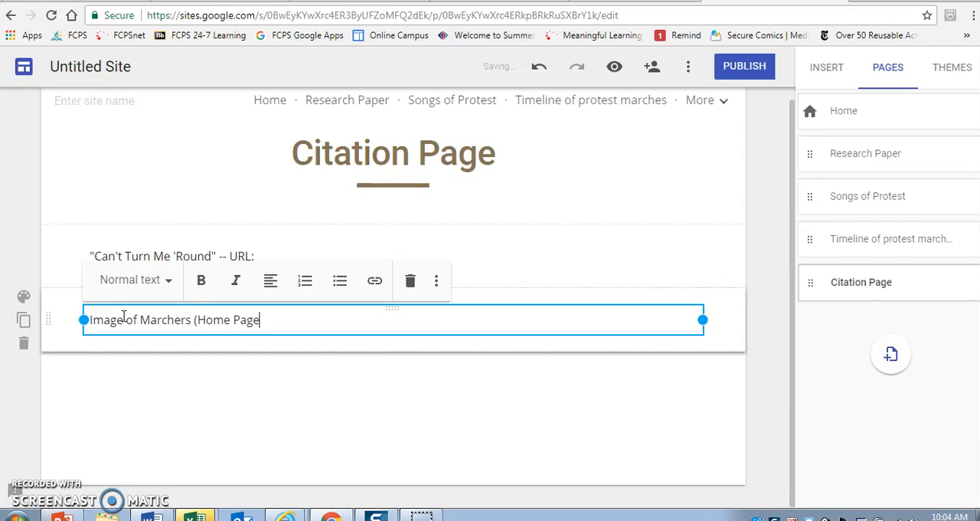
left_click(215, 353)
left_click(301, 398)
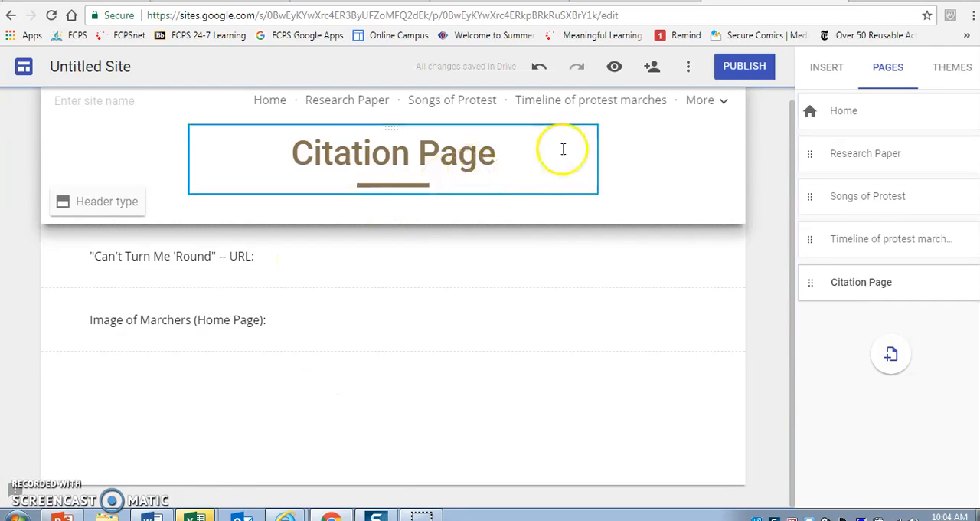
Step: Open the Home page and view the pages tucked into the overflow of the site navigation
left_click(276, 105)
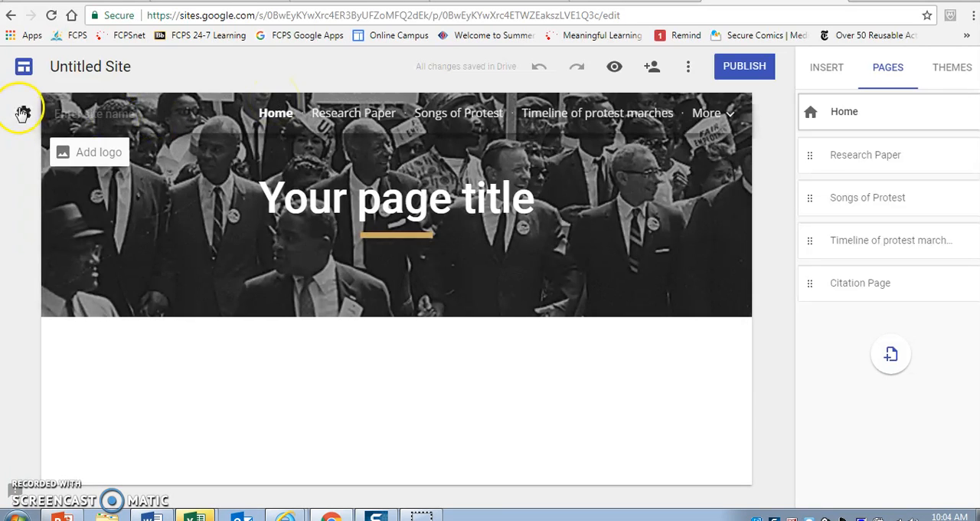
left_click(93, 67)
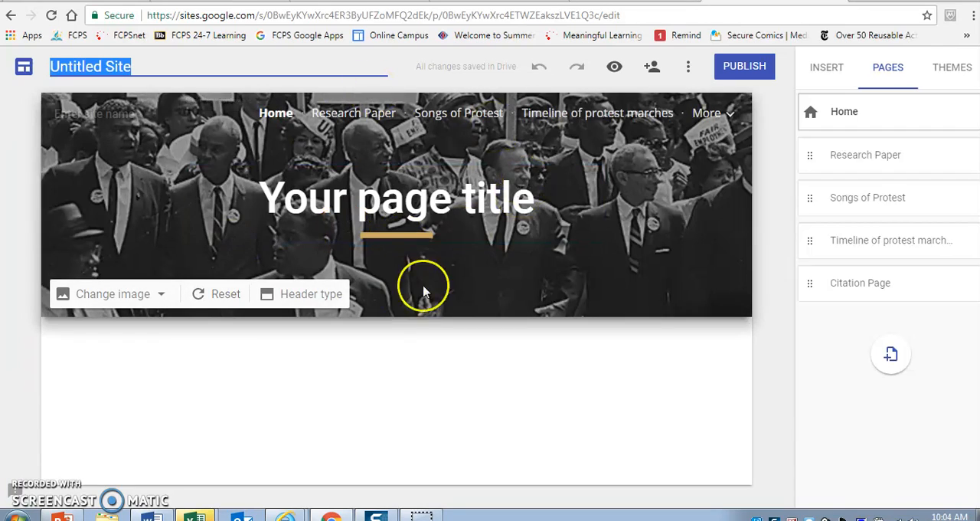
left_click(729, 115)
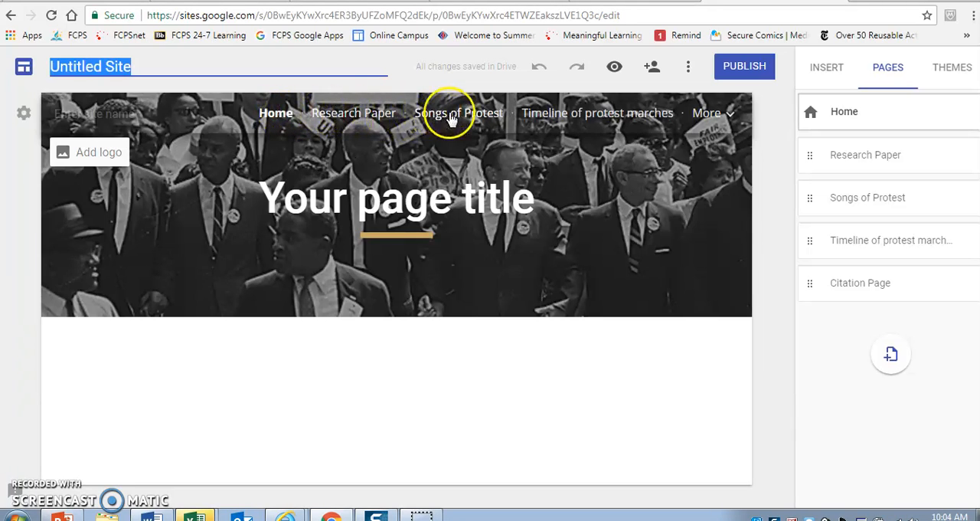
mouse_move(708, 115)
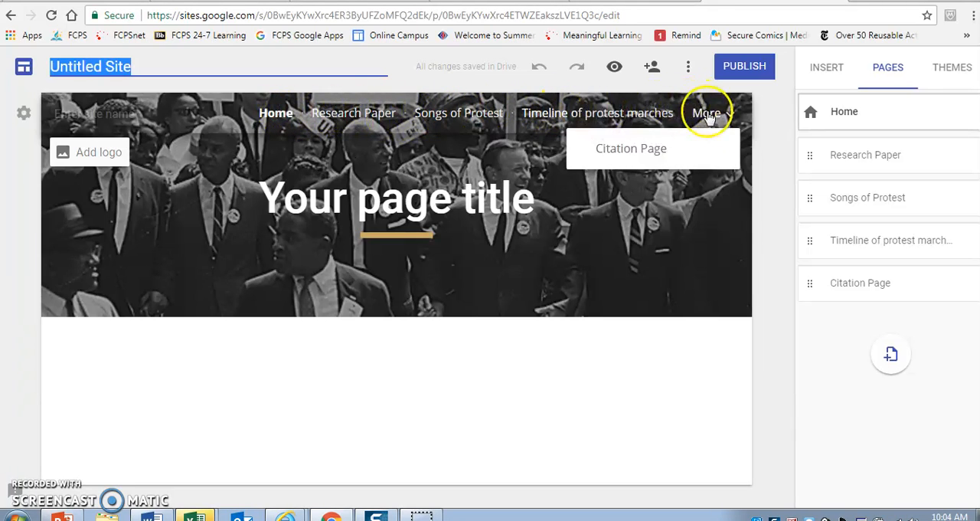
Step: Preview the site in phone, tablet and large-screen layouts, and return to editing
left_click(615, 69)
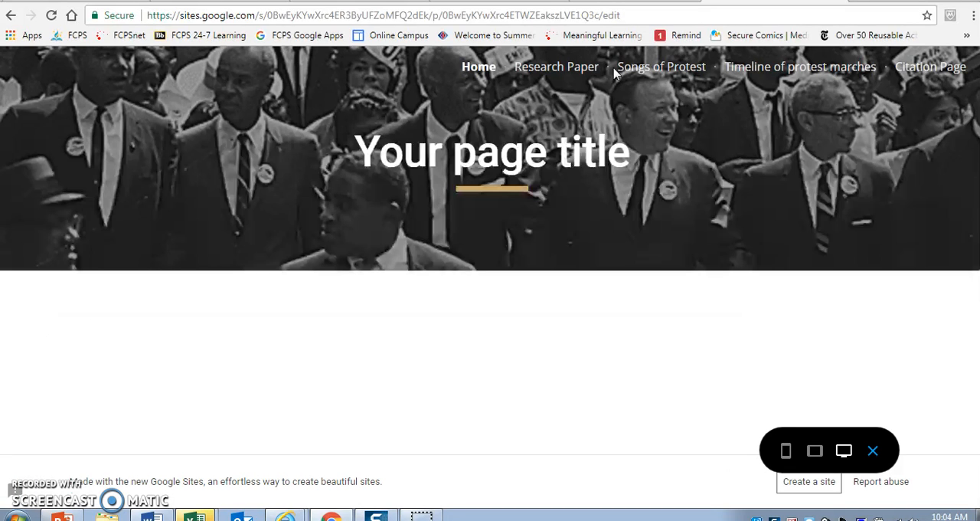
left_click(786, 451)
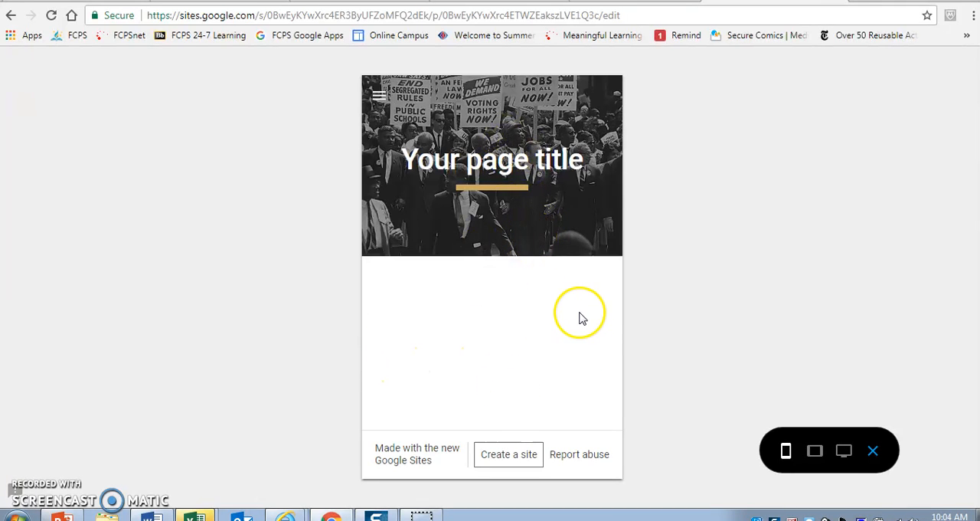
left_click_drag(533, 371, 553, 85)
left_click_drag(632, 284, 772, 425)
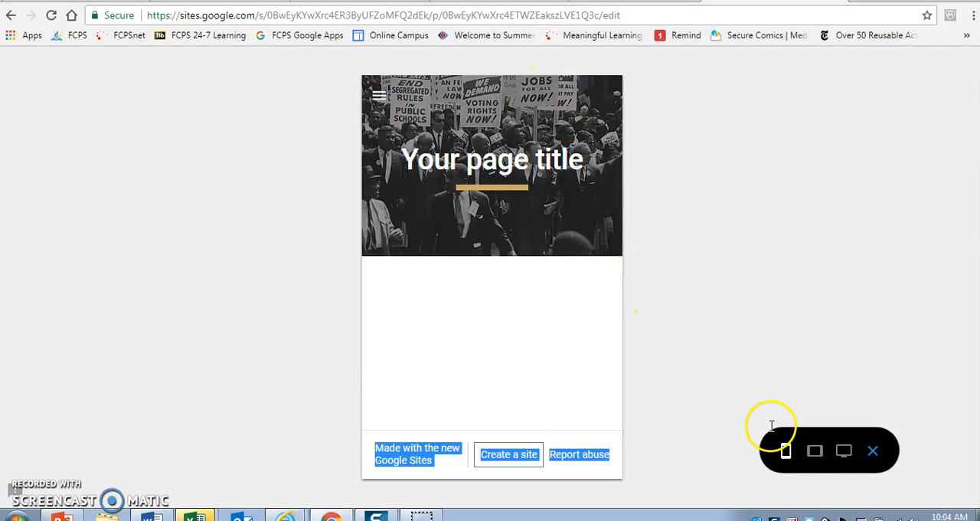
left_click(815, 454)
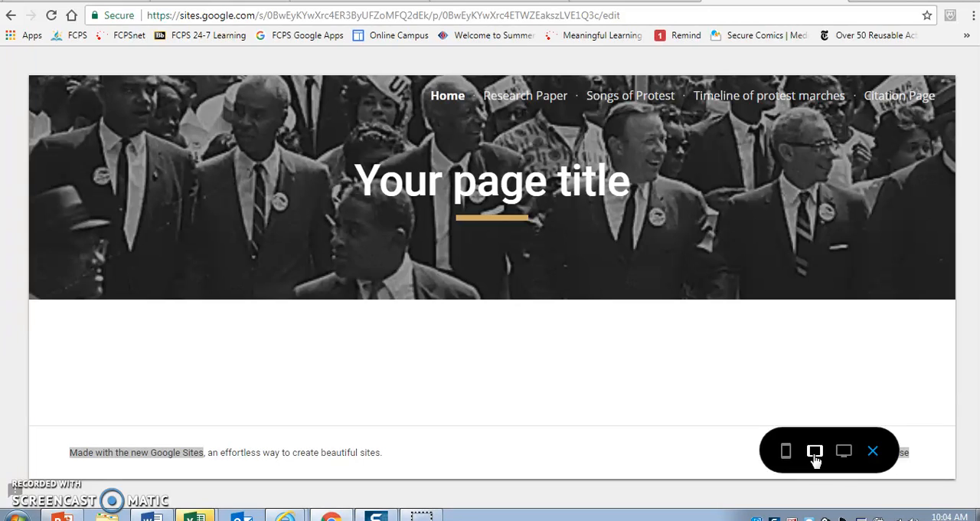
left_click(843, 452)
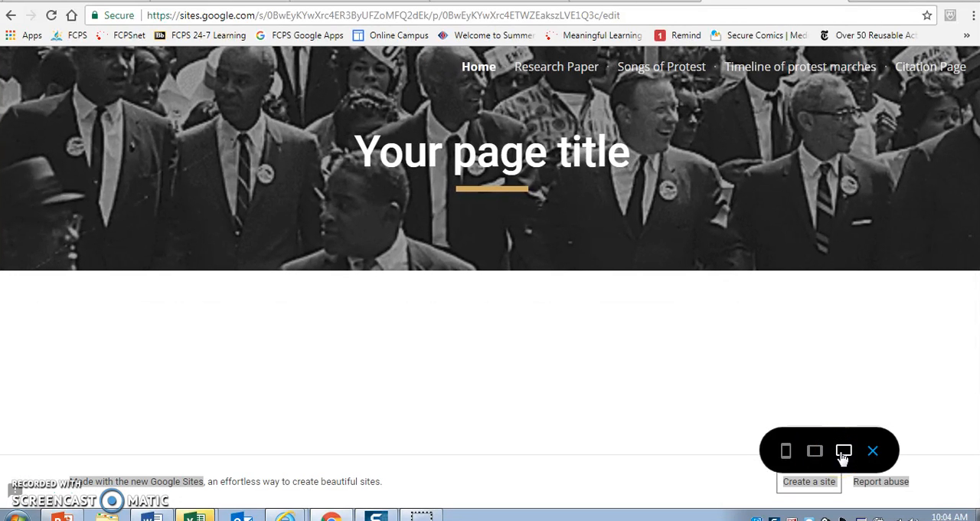
left_click(874, 451)
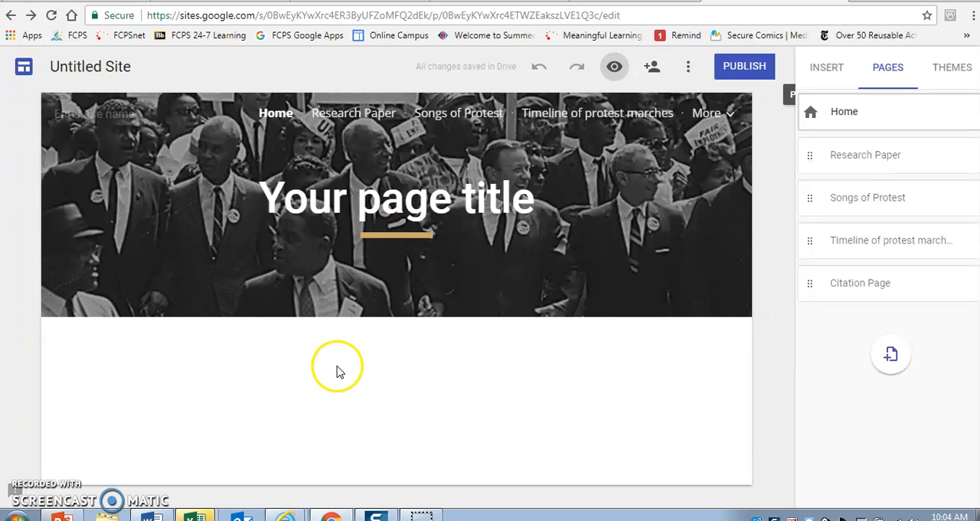
Step: Start inserting an image below the Home page header and search the LIFE photo archive for "1963"
double_click(186, 375)
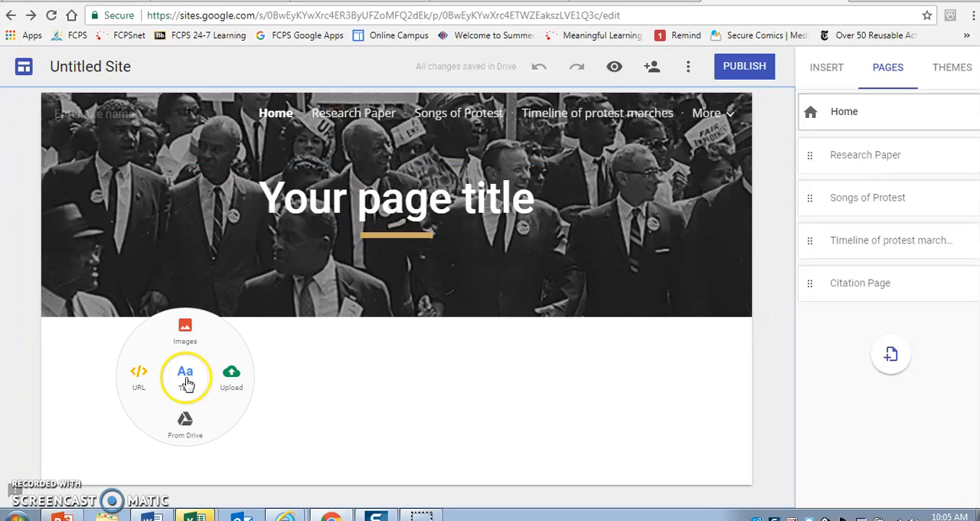
left_click(186, 328)
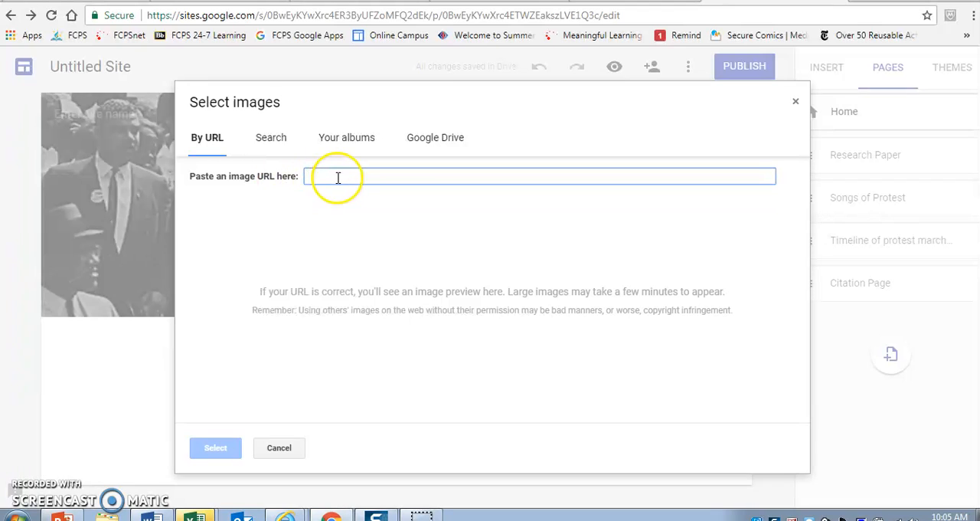
left_click(280, 142)
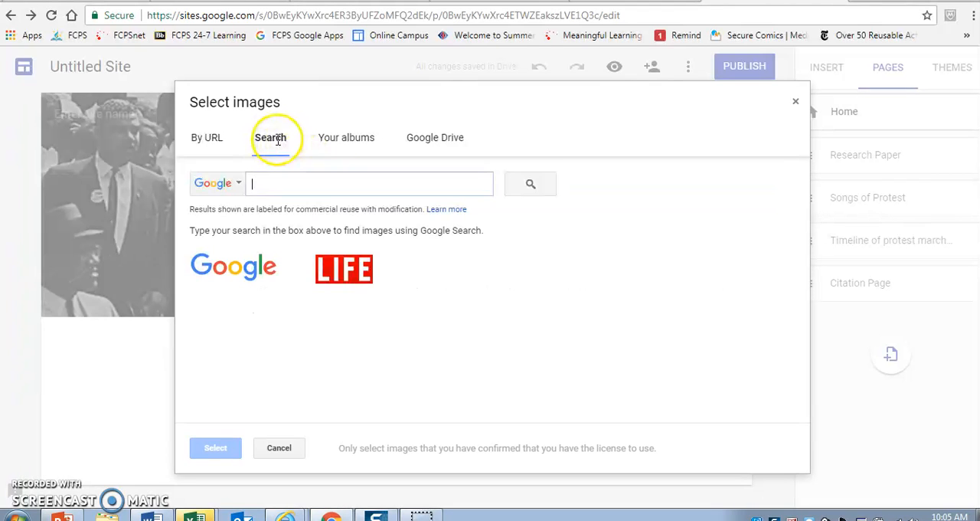
left_click(337, 272)
type("1963")
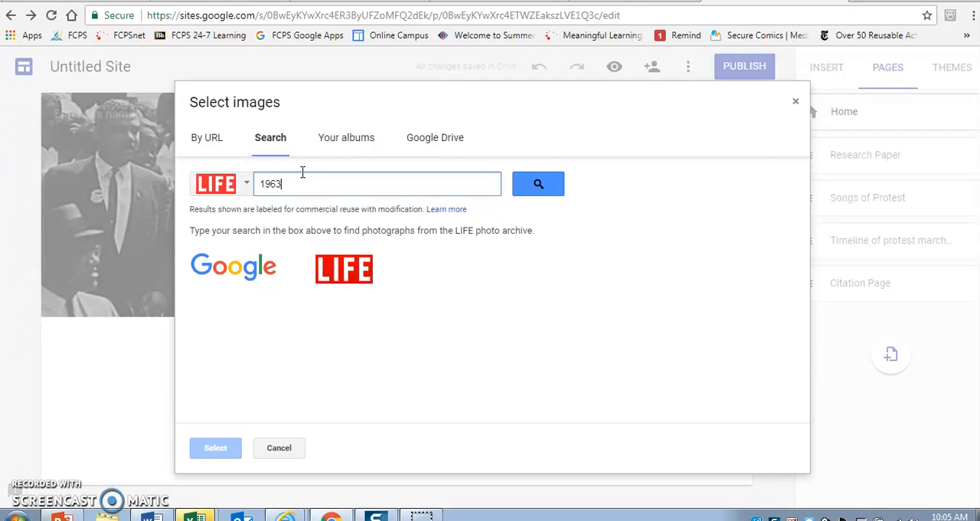
key("Return")
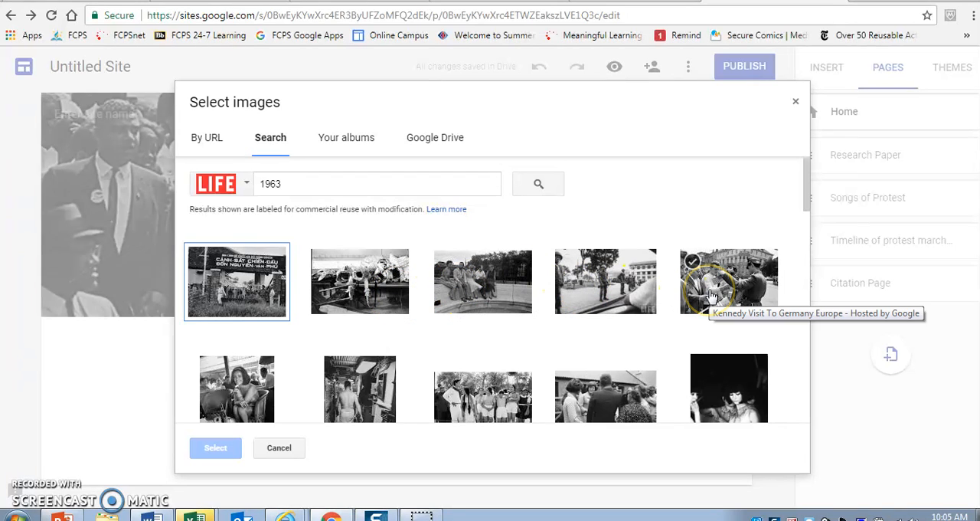
Step: Refine the LIFE photo archive search to "1963, march"
left_click(314, 191)
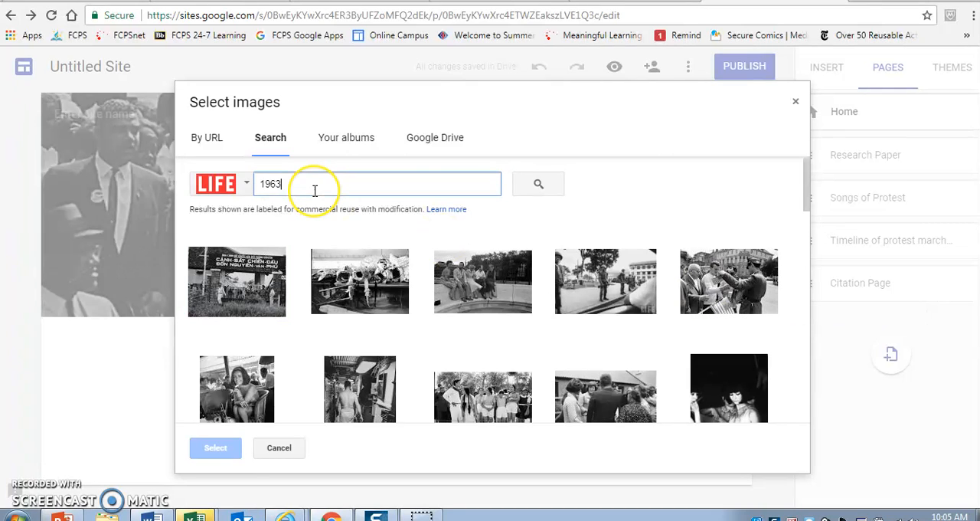
type(", march")
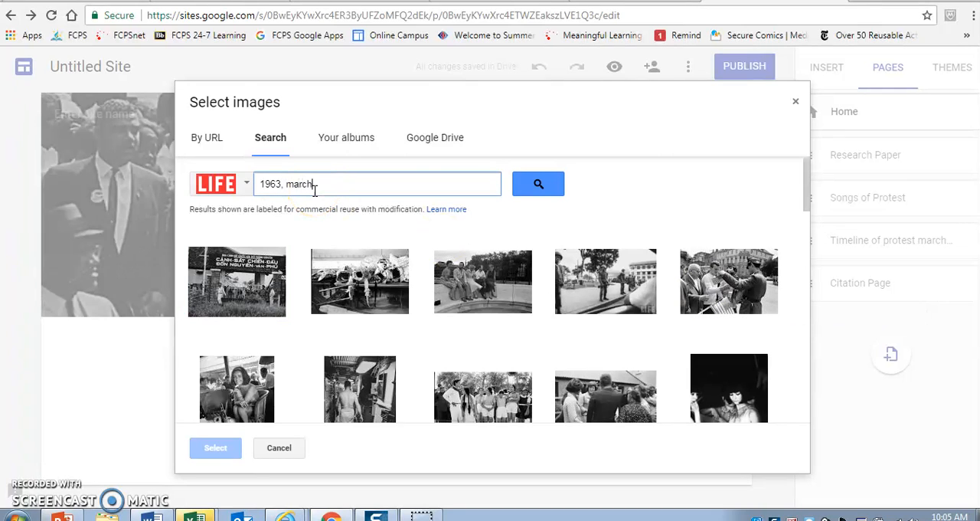
key("Return")
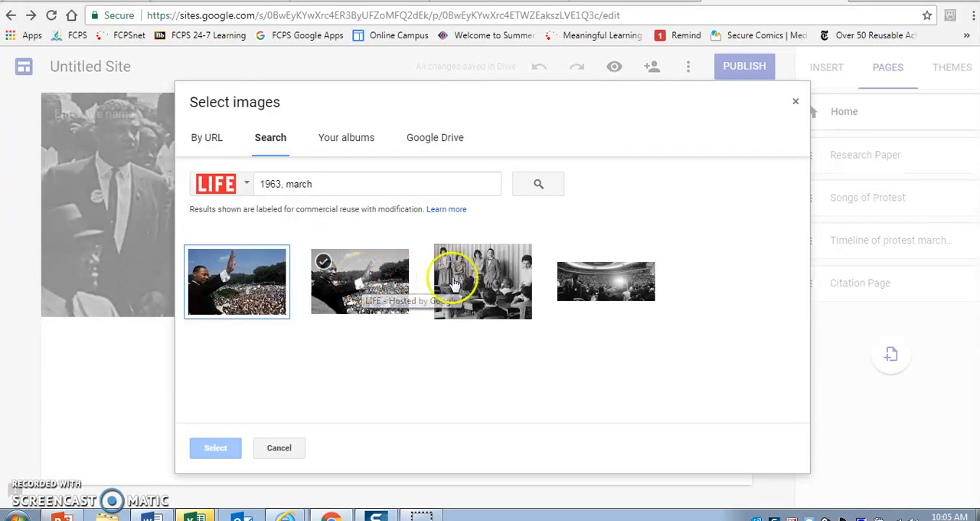
Step: Insert the black-and-white photo of the speaker waving to the crowd from the search results below the Home page header
left_click(387, 285)
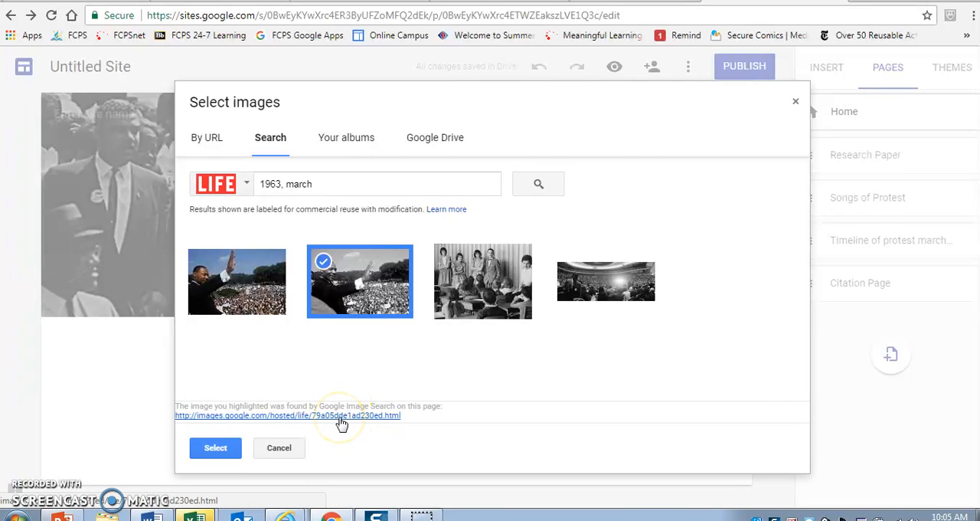
left_click(219, 449)
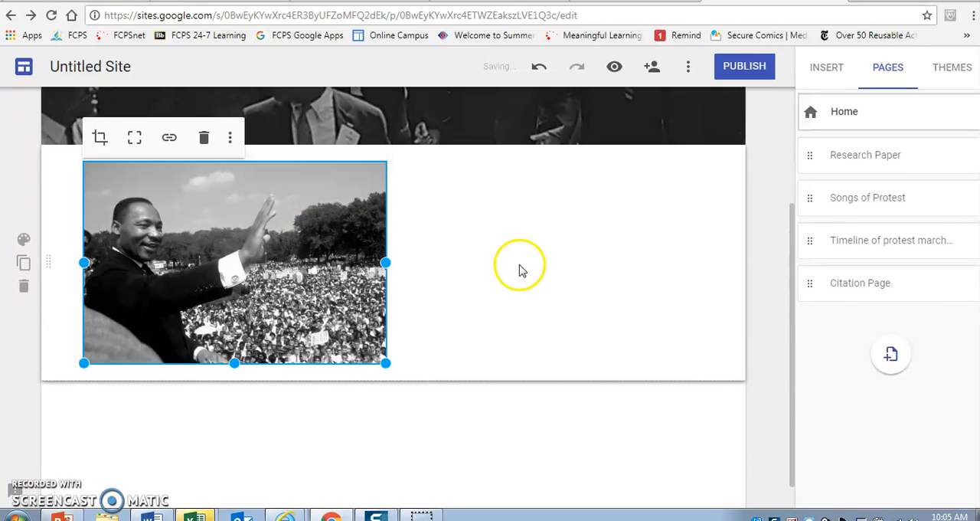
left_click(521, 268)
Step: Link the inserted crowd photo to the site page "Timeline of protest marches" and check the link on the image
left_click(306, 246)
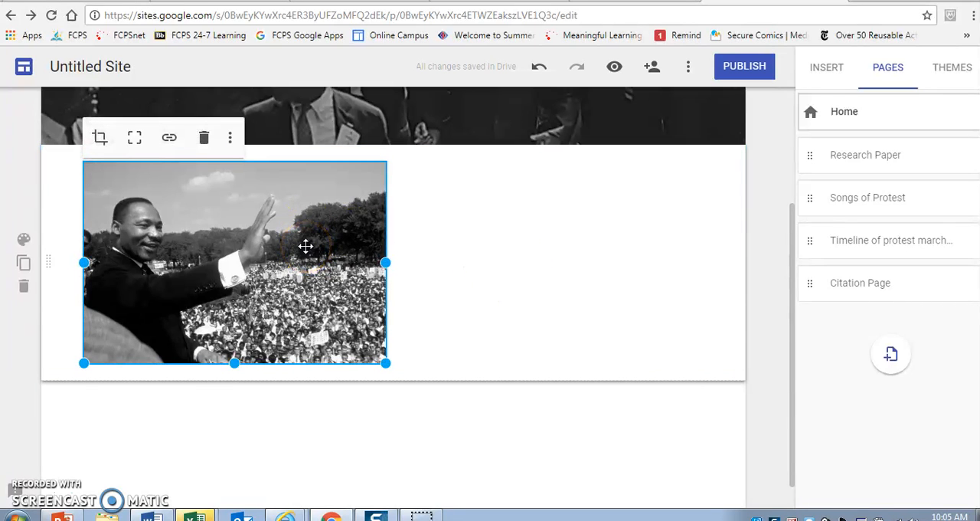
left_click(170, 138)
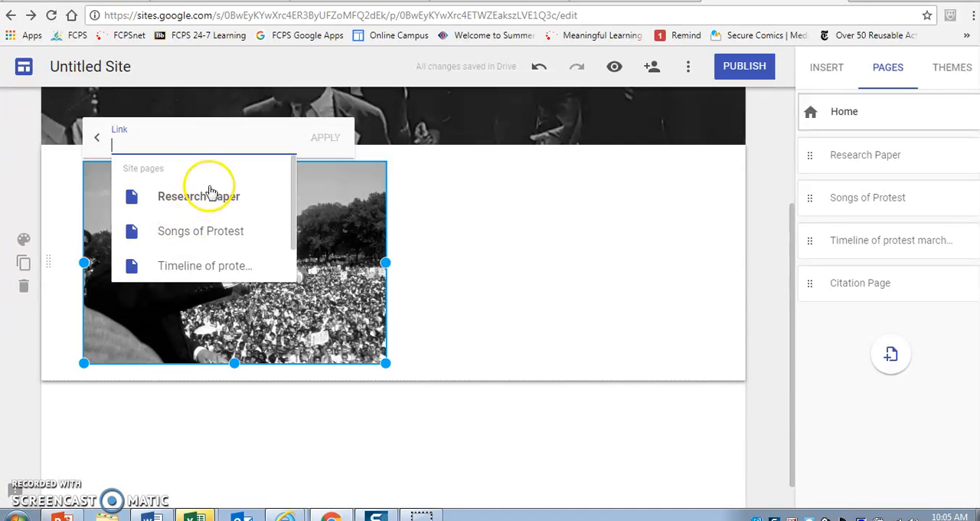
left_click(233, 265)
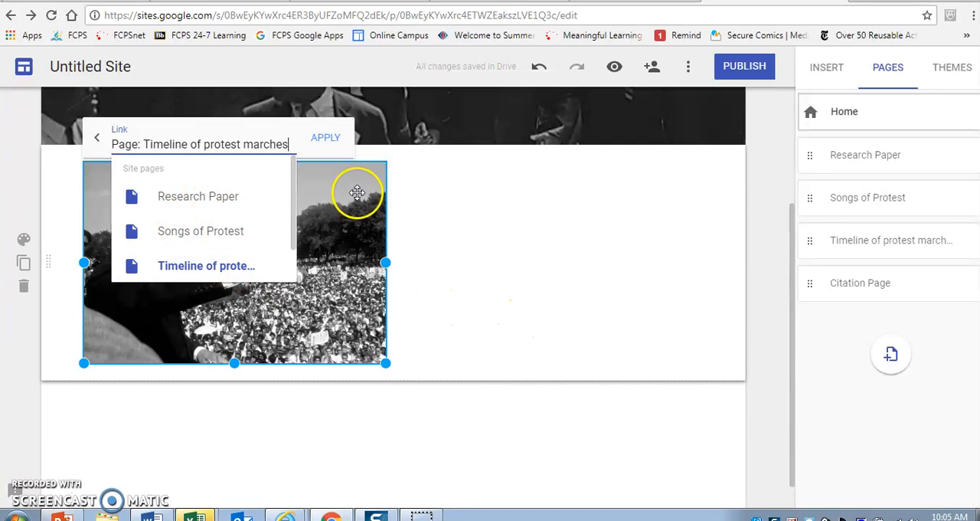
left_click(329, 147)
left_click(547, 253)
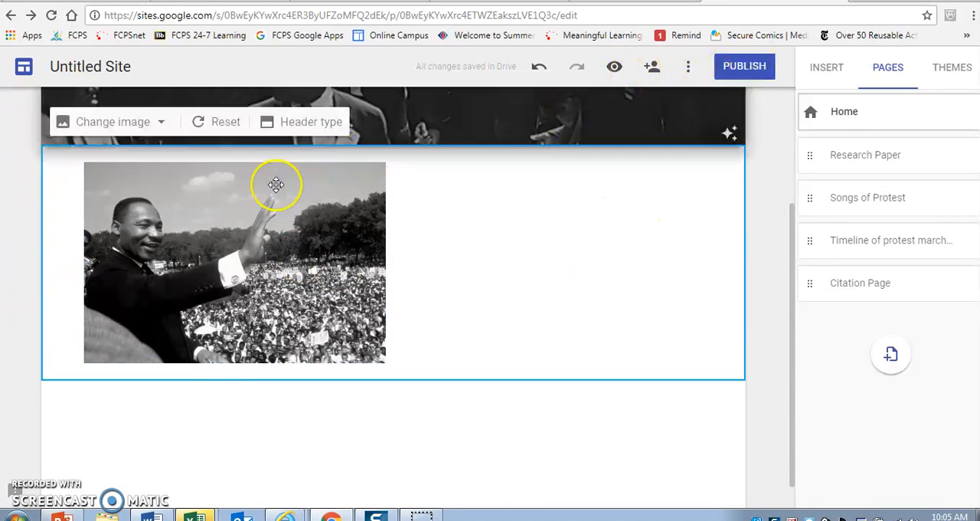
left_click(269, 257)
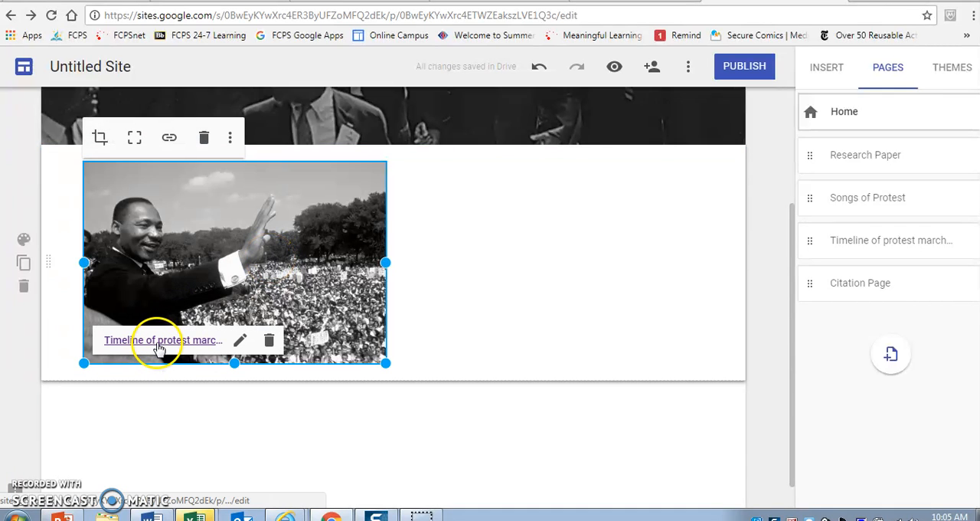
left_click(535, 290)
Step: Apply the Impression theme to the site
left_click_drag(792, 220, 788, 102)
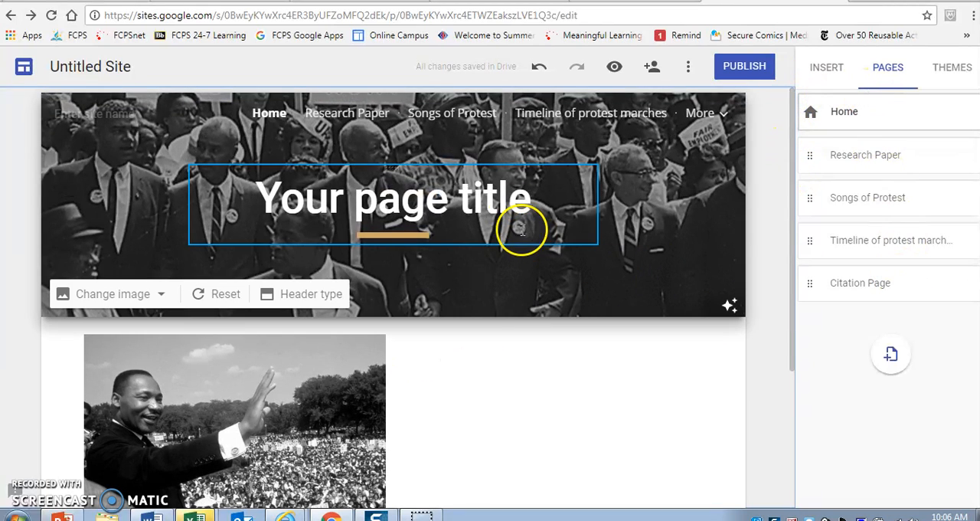
left_click_drag(792, 237, 827, 433)
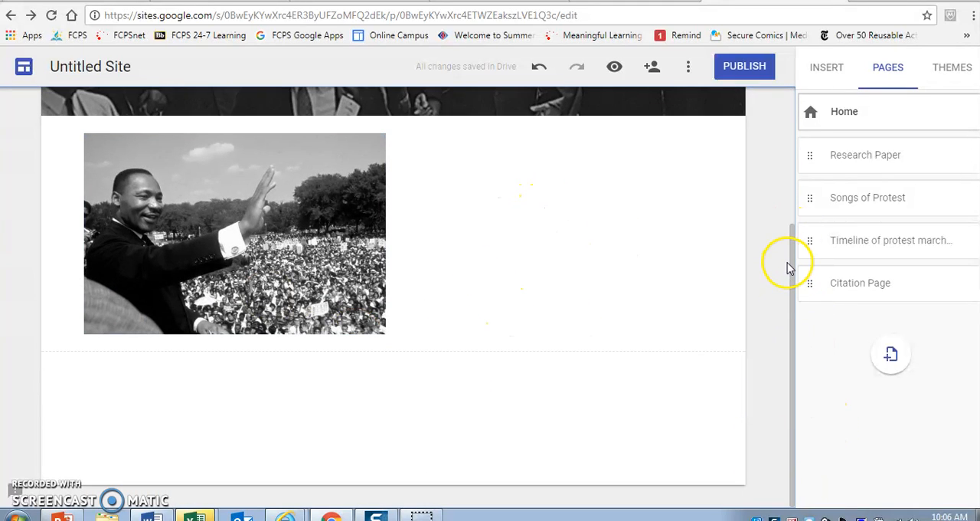
left_click_drag(797, 225, 813, 147)
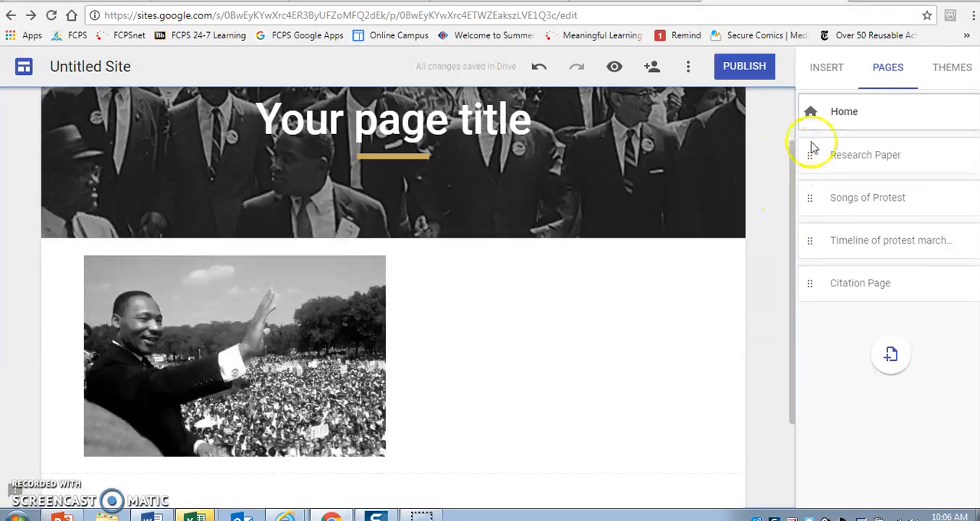
left_click(953, 69)
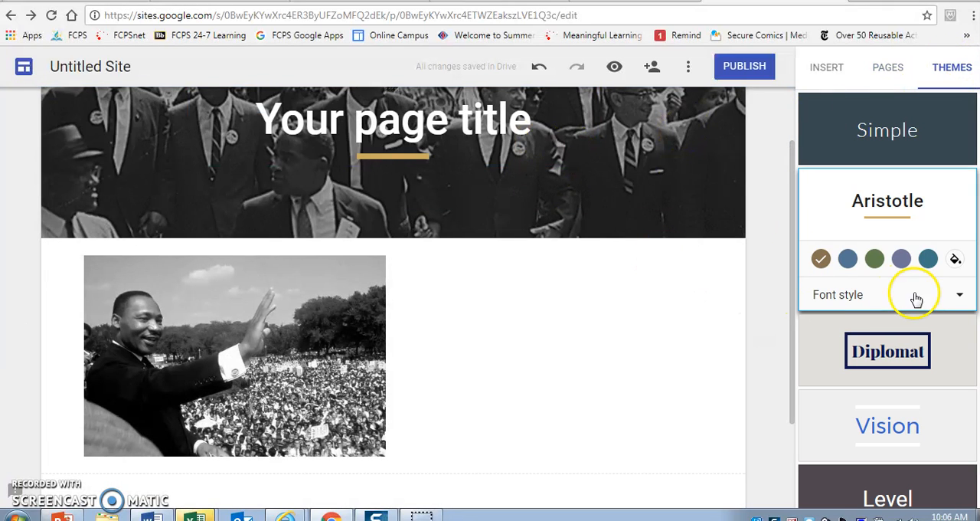
scroll(971, 181, "down", 2)
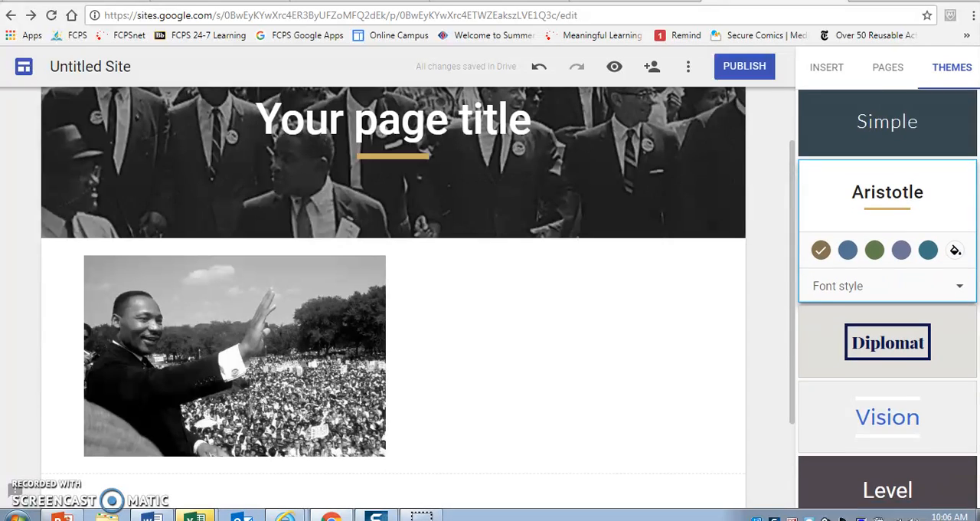
left_click(886, 465)
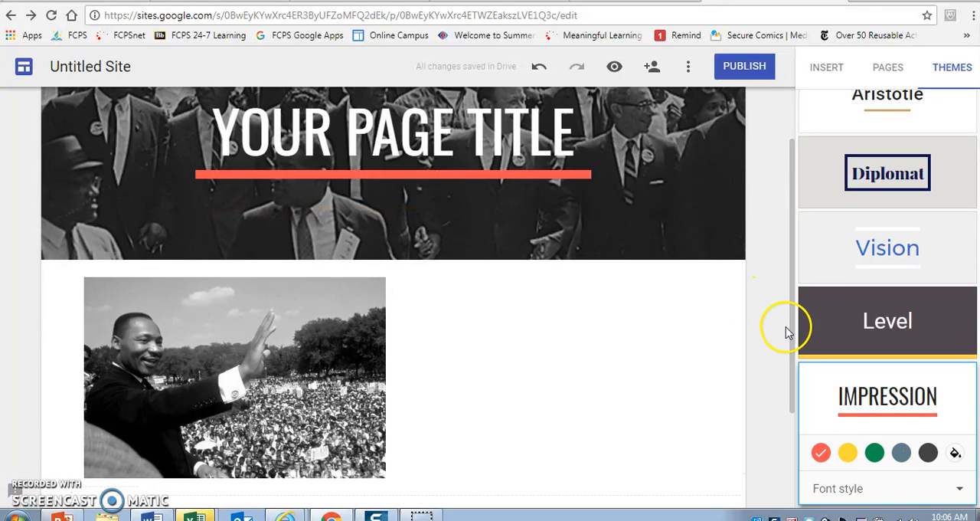
scroll(788, 314, "up", 1)
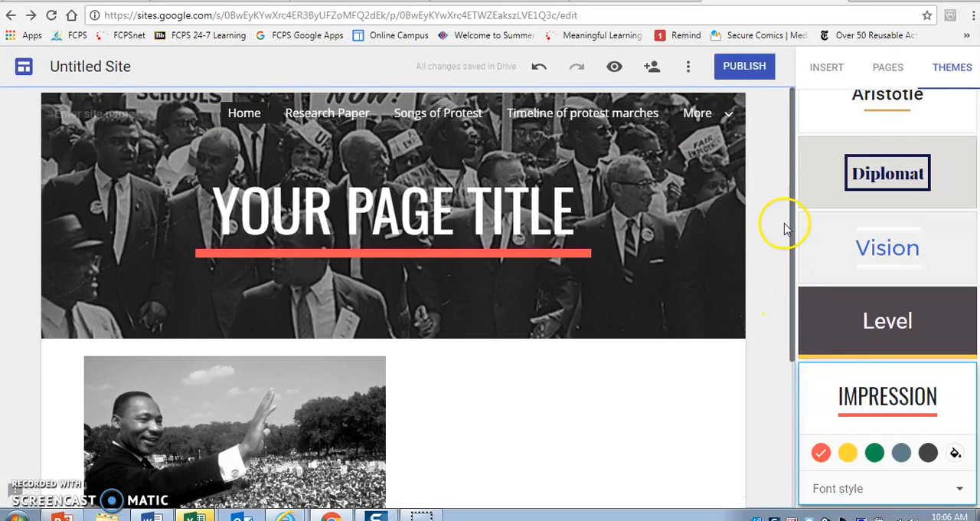
Step: Set the Impression theme's accent color to blue-grey and its font style to Frank
left_click(897, 454)
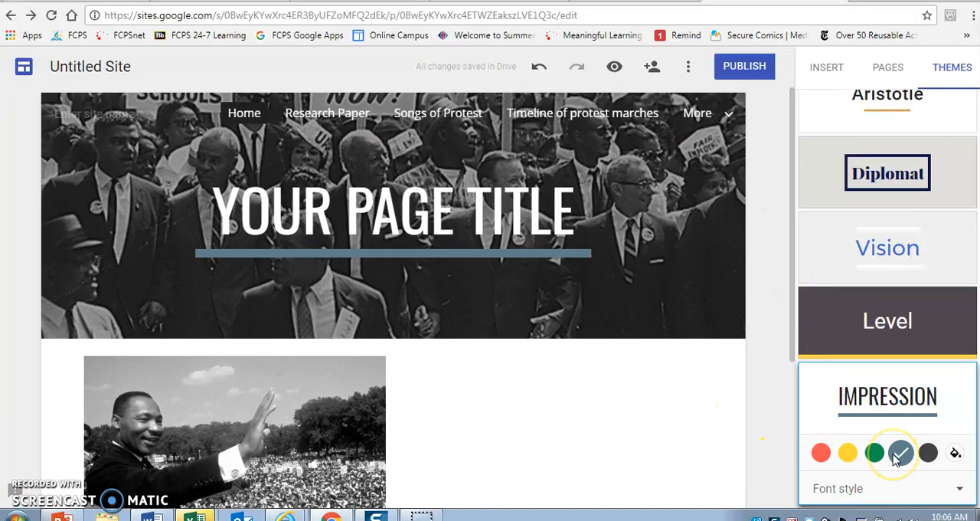
left_click(957, 488)
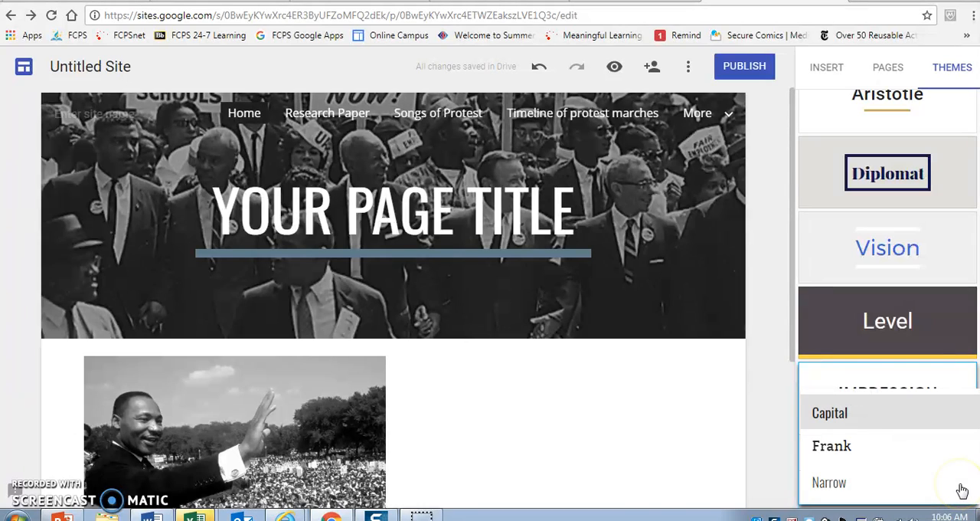
left_click(835, 449)
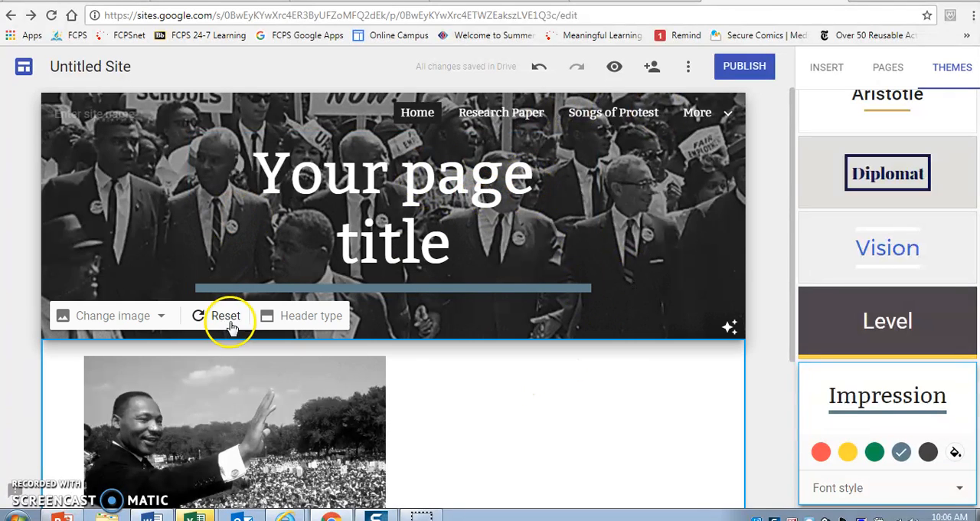
Step: View the header type options for the Home page banner, including Large banner and Title only
left_click(311, 317)
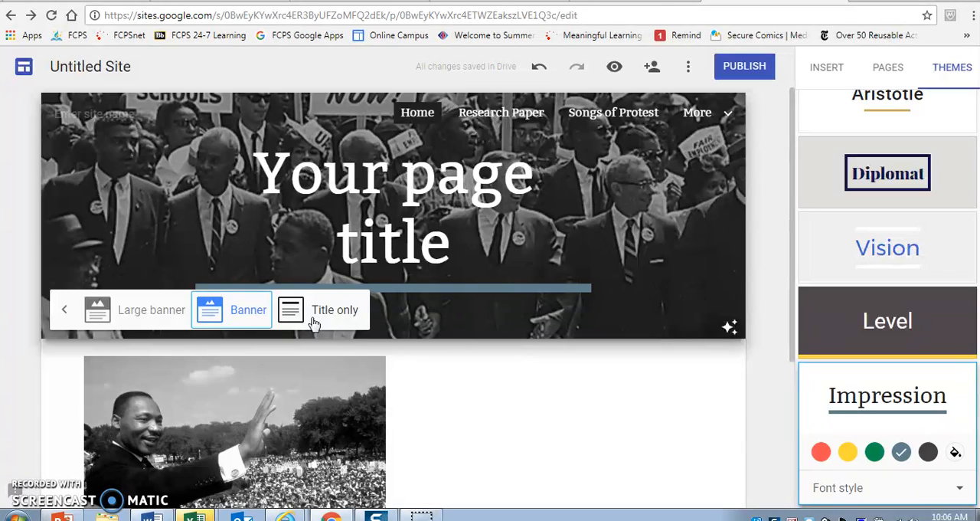
left_click(142, 318)
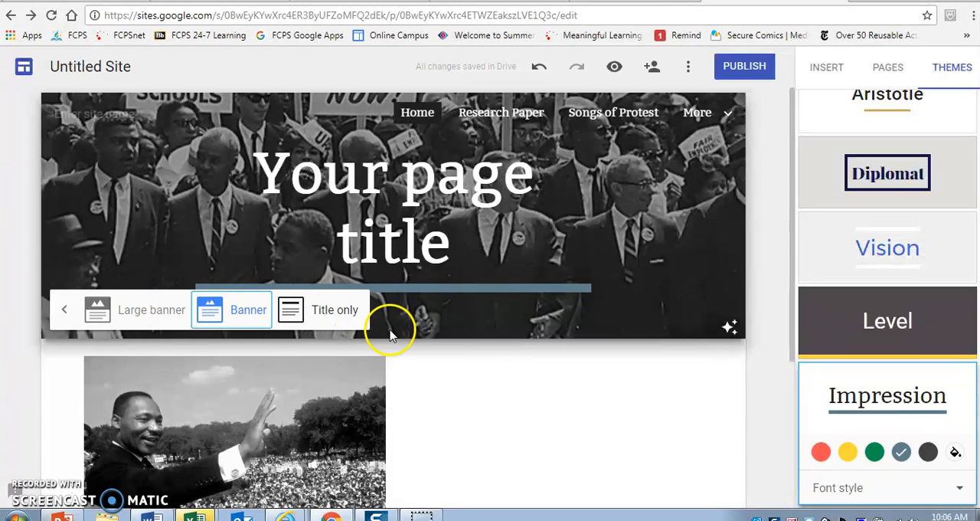
left_click(563, 430)
mouse_move(792, 251)
left_mouse_down()
mouse_move(808, 403)
mouse_move(780, 250)
left_mouse_up()
left_click(893, 73)
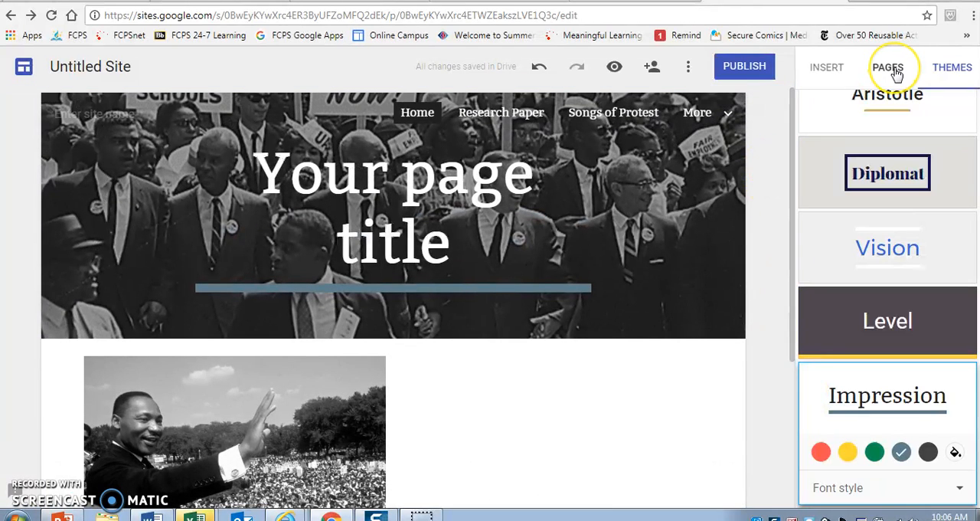
Step: Embed a map of Selma, AL, United States below the crowd photo on the Home page
left_click(821, 71)
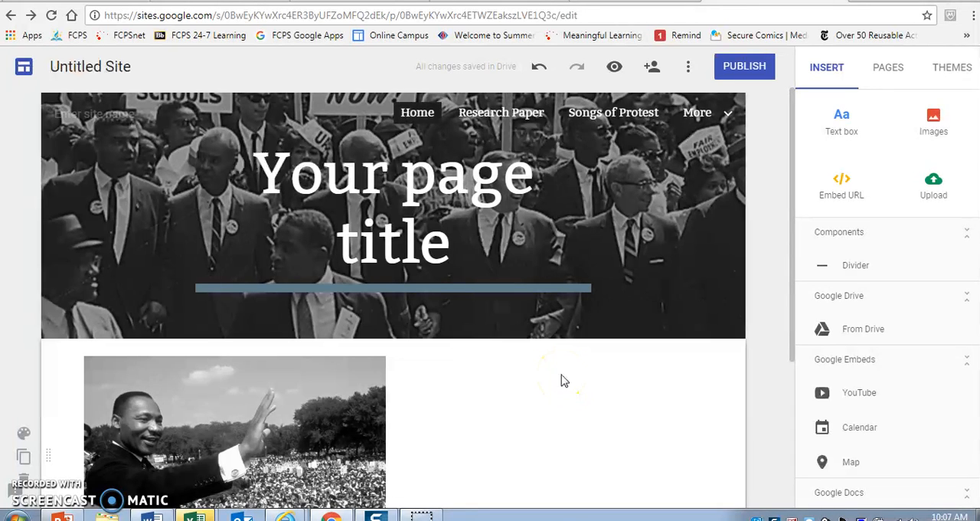
mouse_move(698, 113)
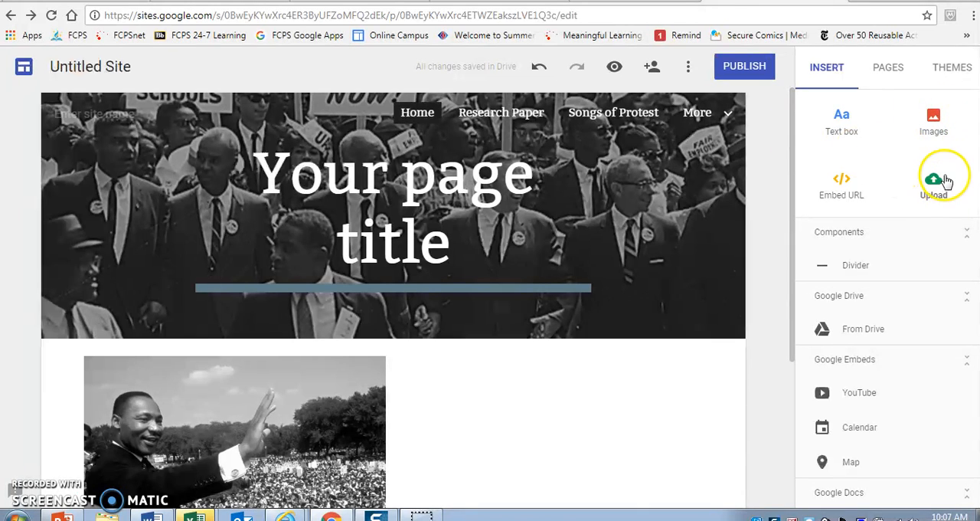
left_click(593, 395)
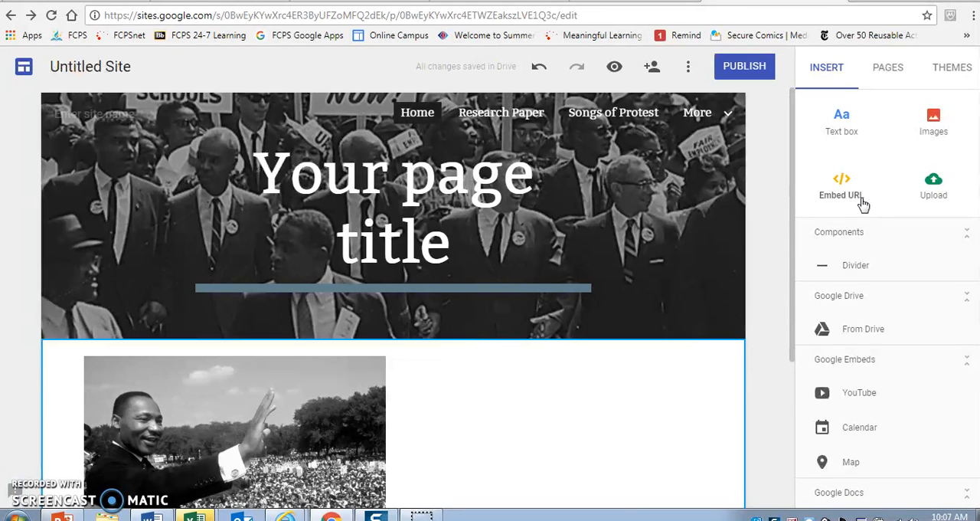
left_click(131, 115)
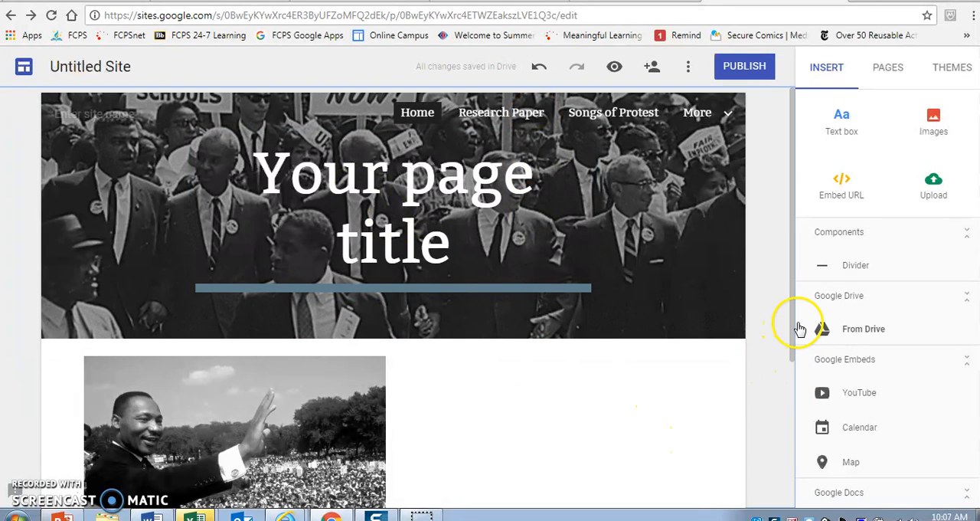
left_click_drag(788, 332, 787, 400)
left_click(858, 464)
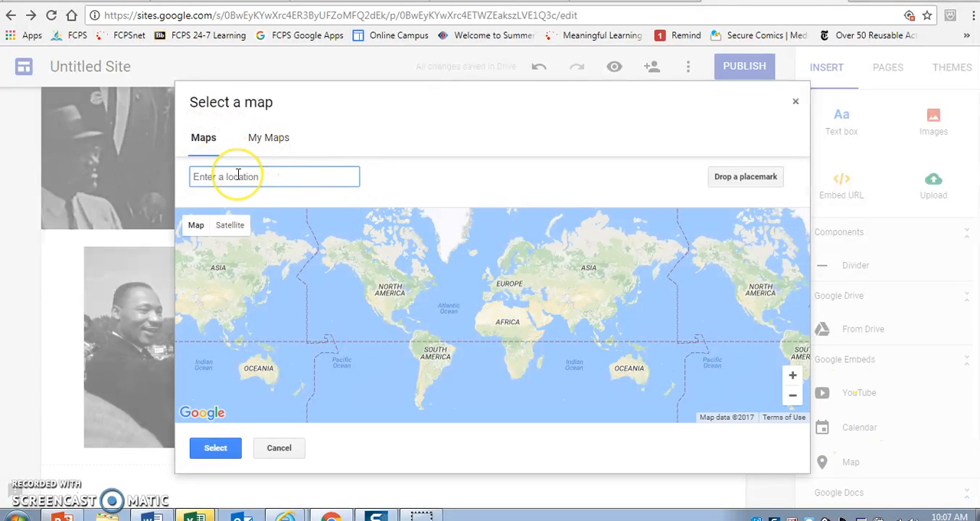
type("elma")
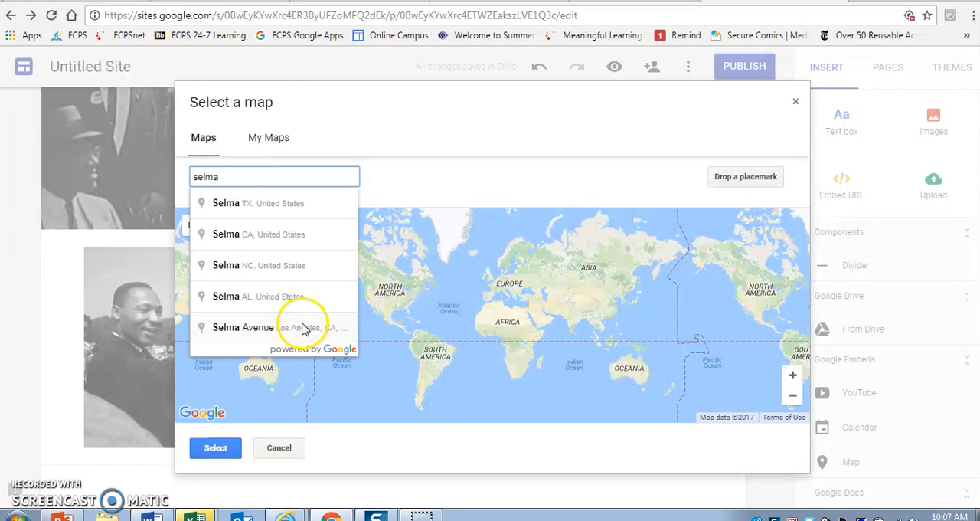
left_click(284, 298)
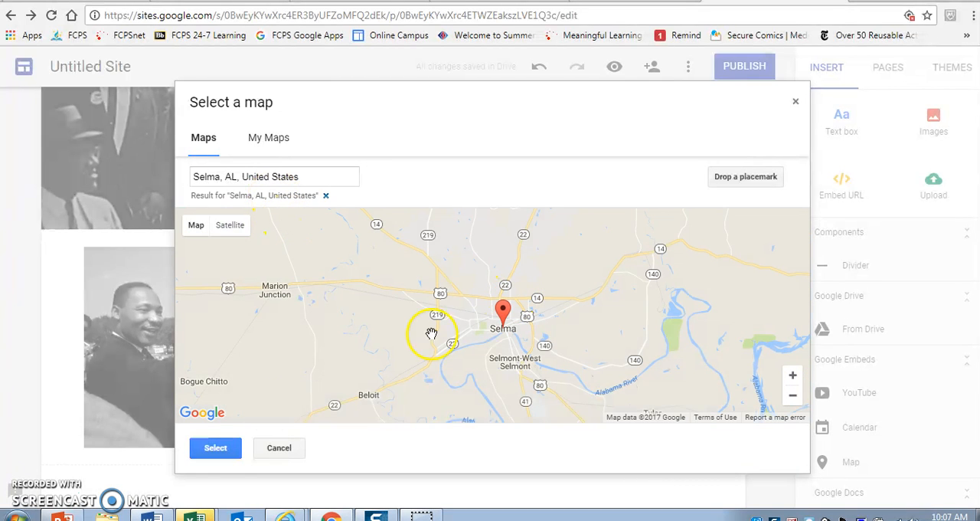
left_click(219, 451)
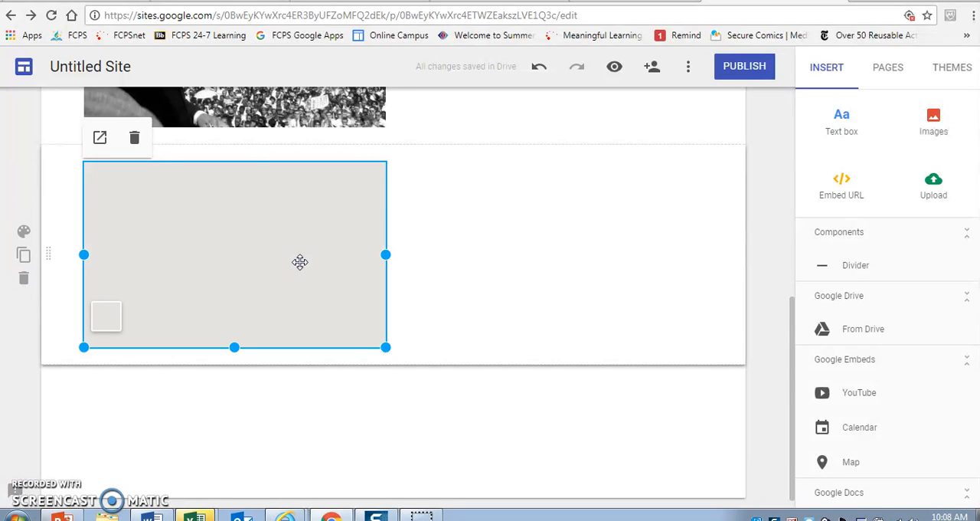
left_click(123, 305)
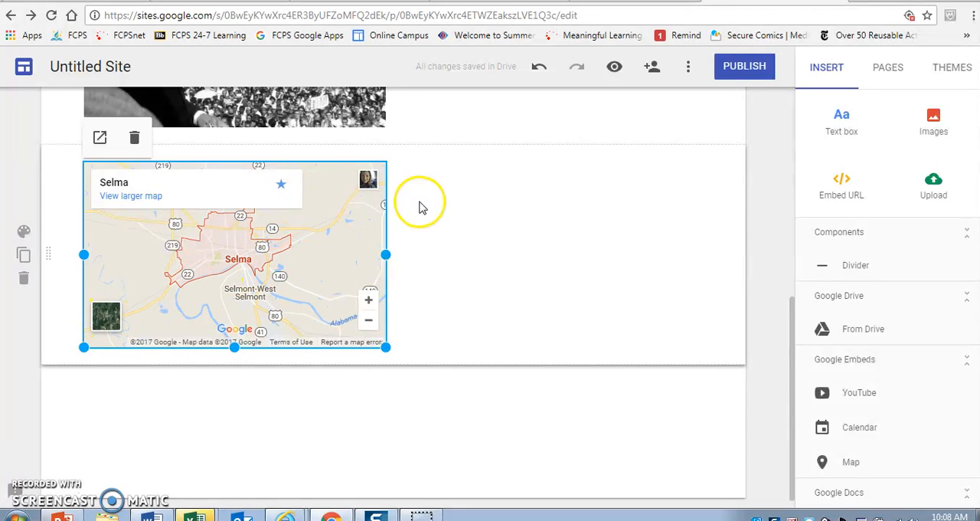
left_click(505, 232)
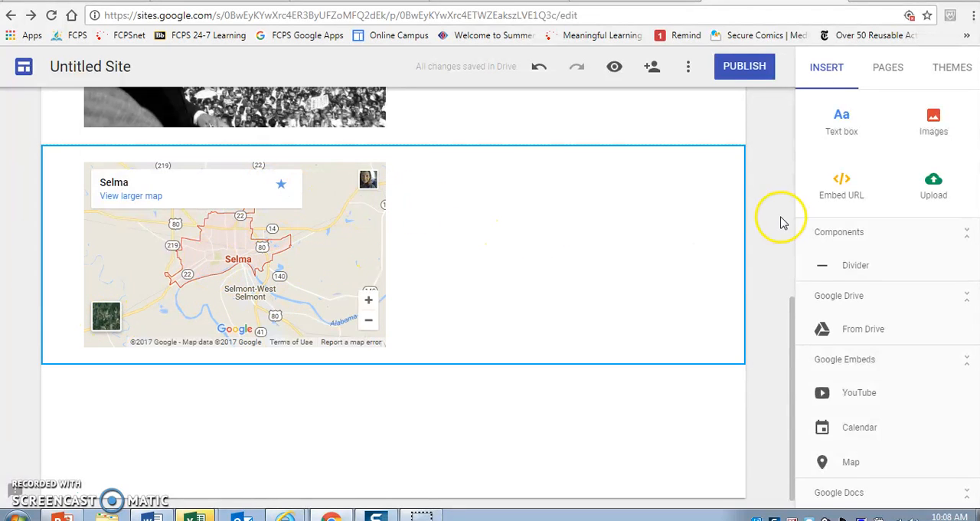
left_click_drag(792, 305, 781, 149)
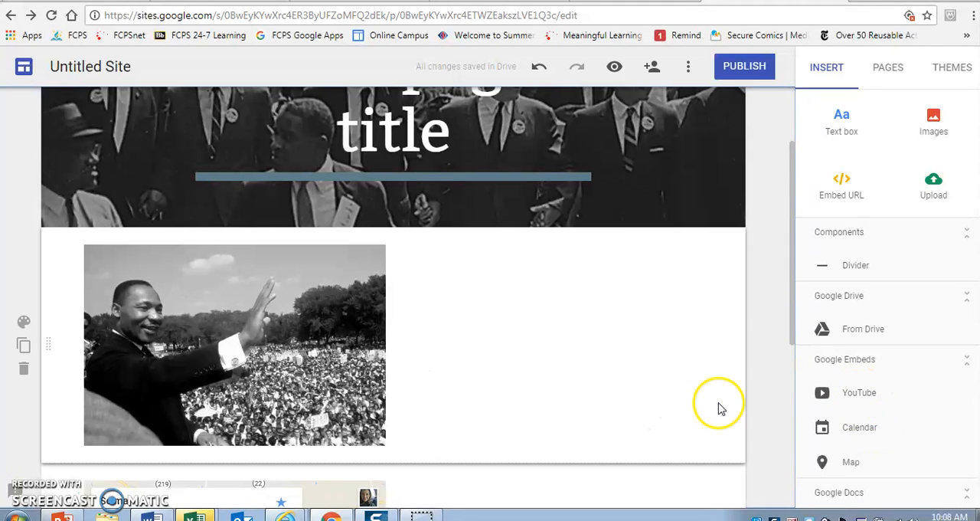
left_click_drag(792, 312, 779, 160)
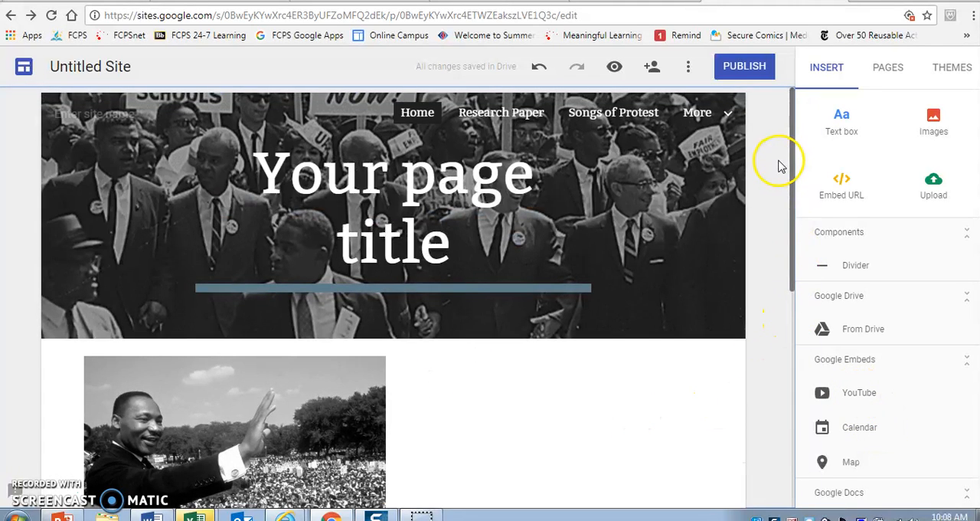